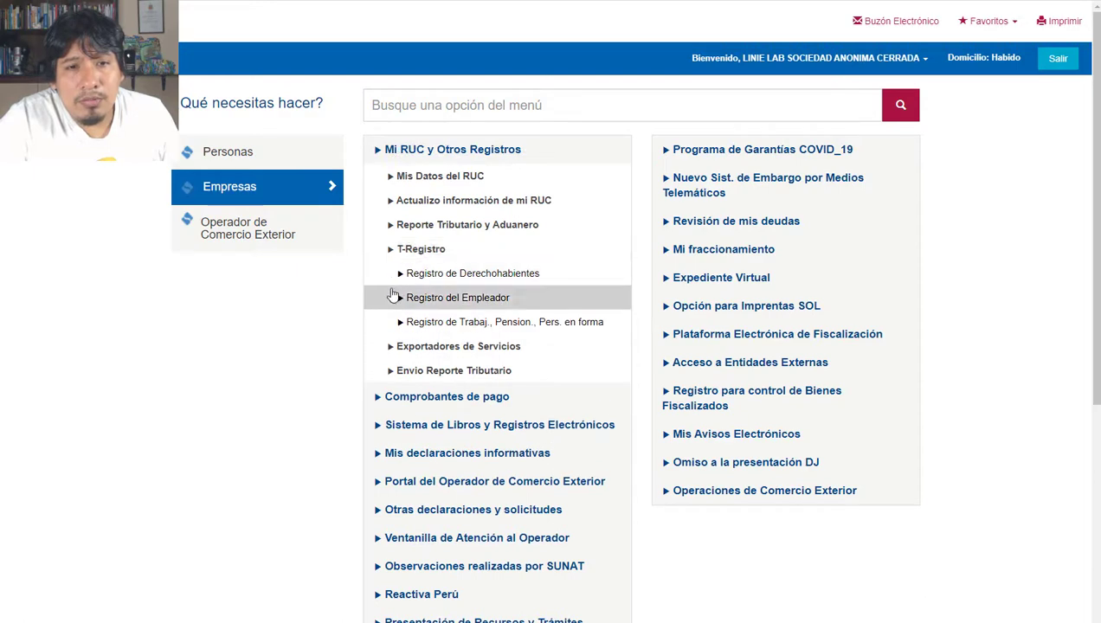
Open the individual registration list under the T-Registro workers section and select the second listed worker's TRA category entry
click(392, 327)
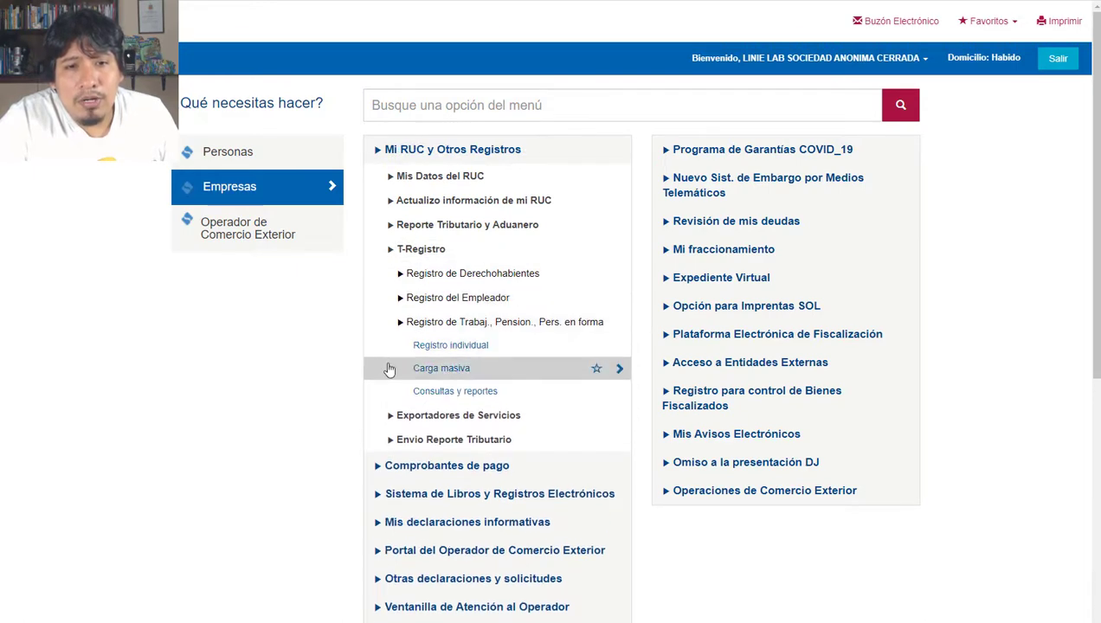
click(408, 349)
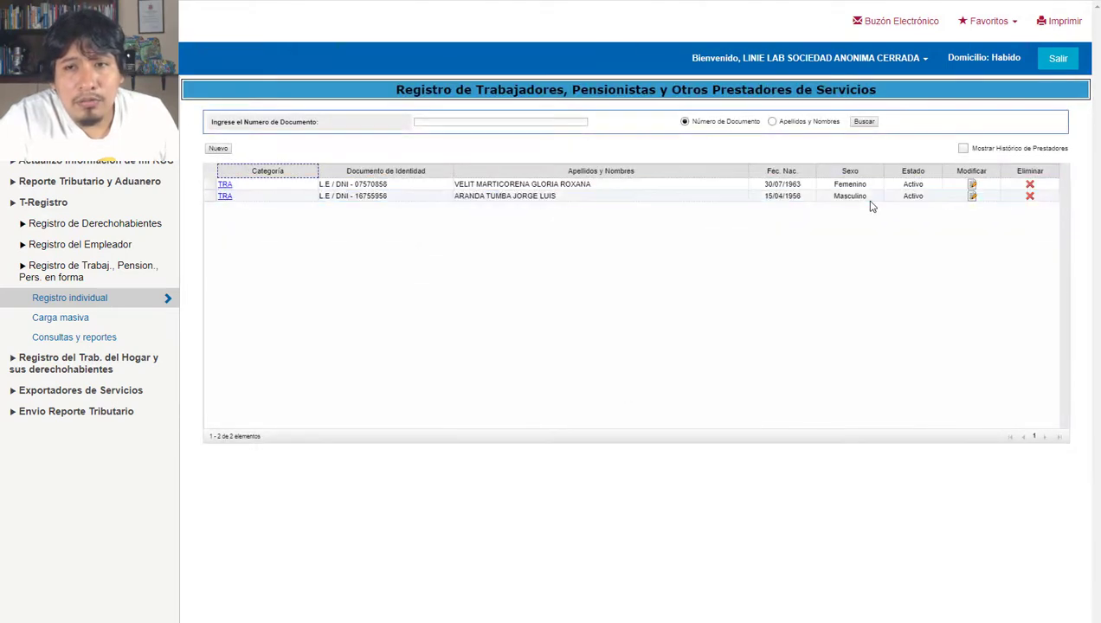
click(250, 187)
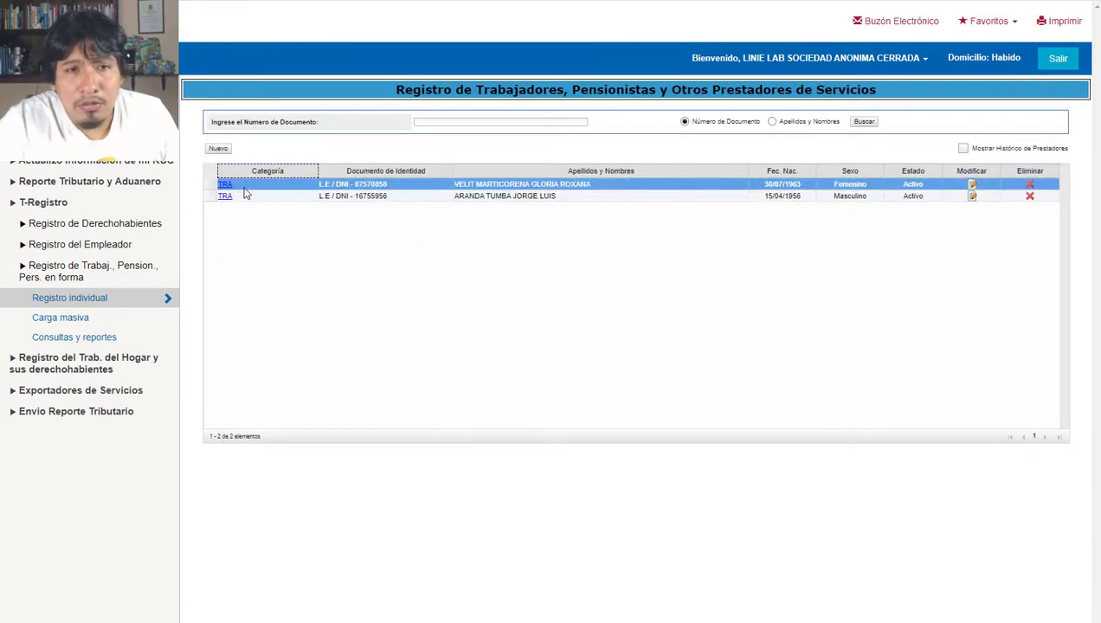
click(224, 184)
click(224, 197)
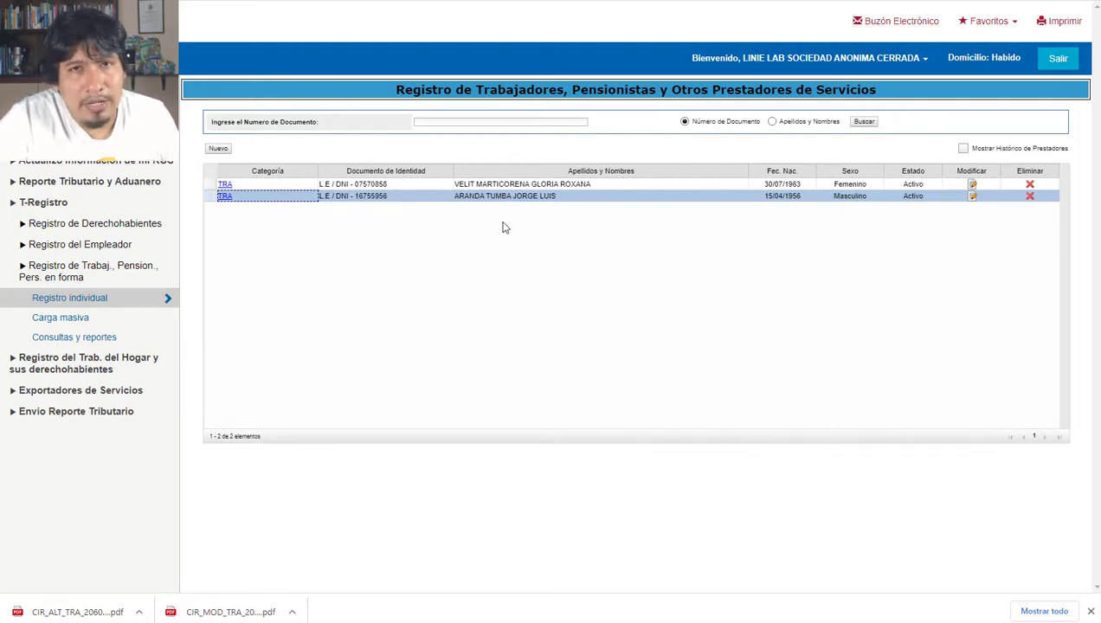
In the first listed worker's employment data, set the period's end date to 31/03/2021 and the termination reason to RENUNCIA
click(971, 186)
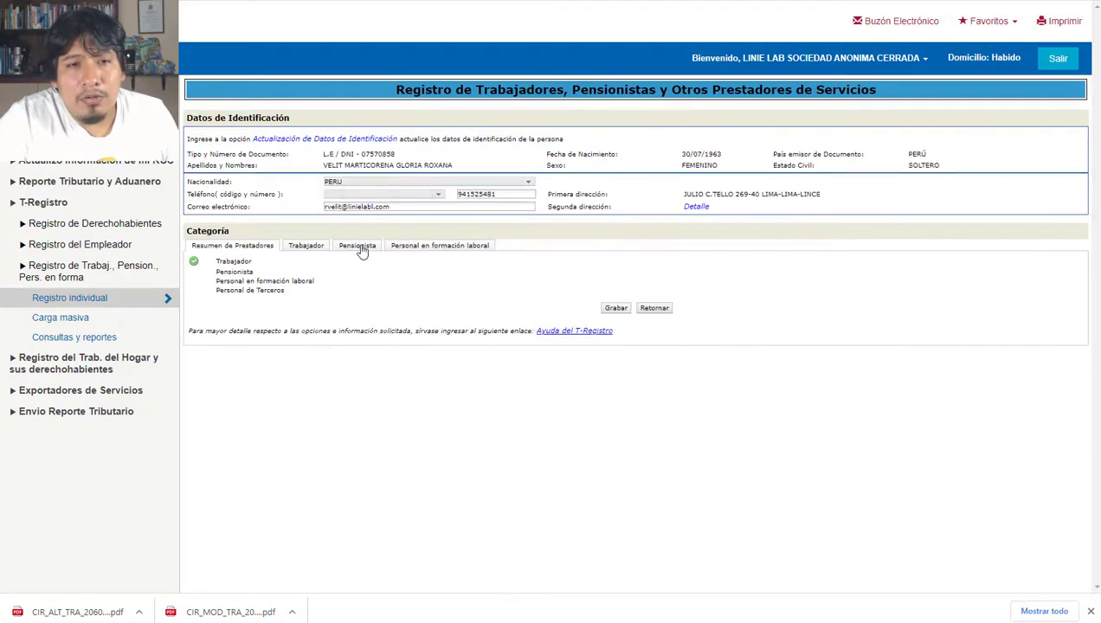
click(308, 245)
click(367, 318)
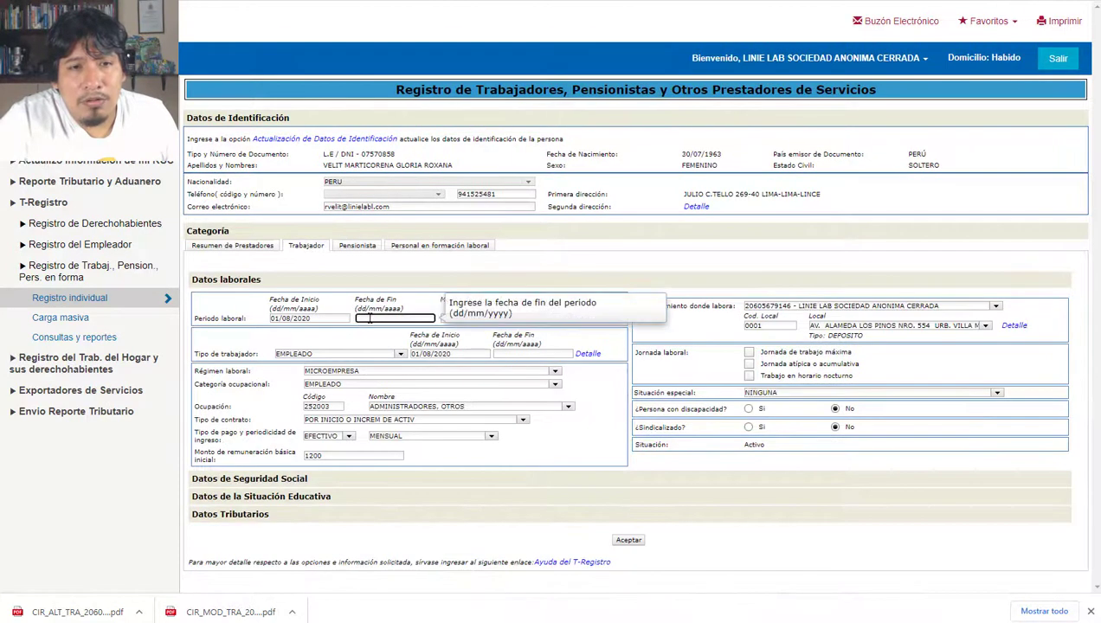
text(31/0)
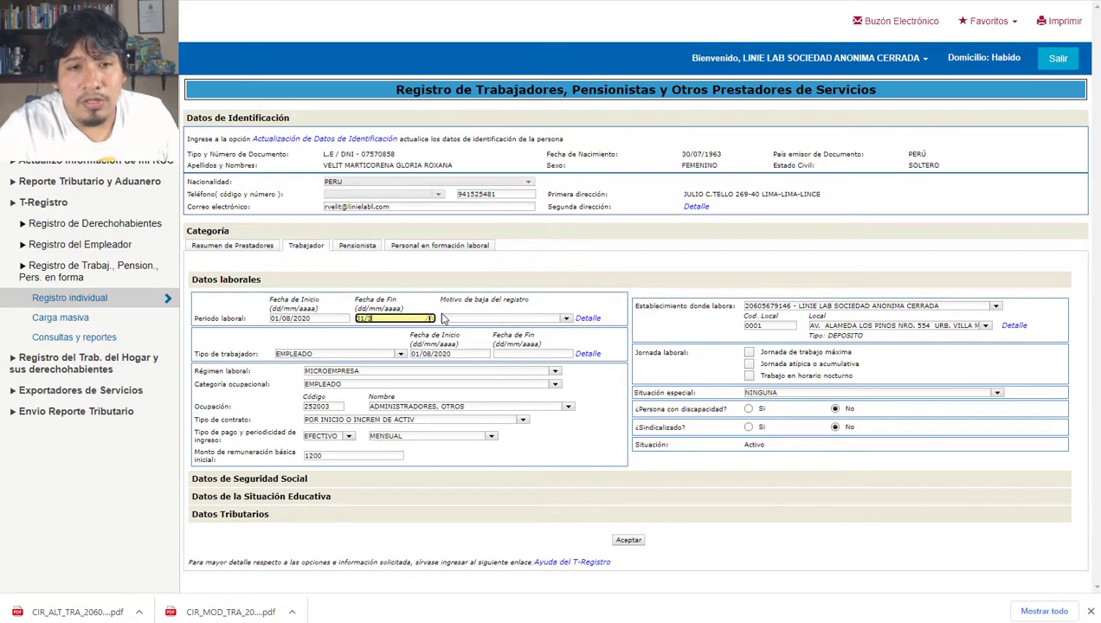
text(3/202)
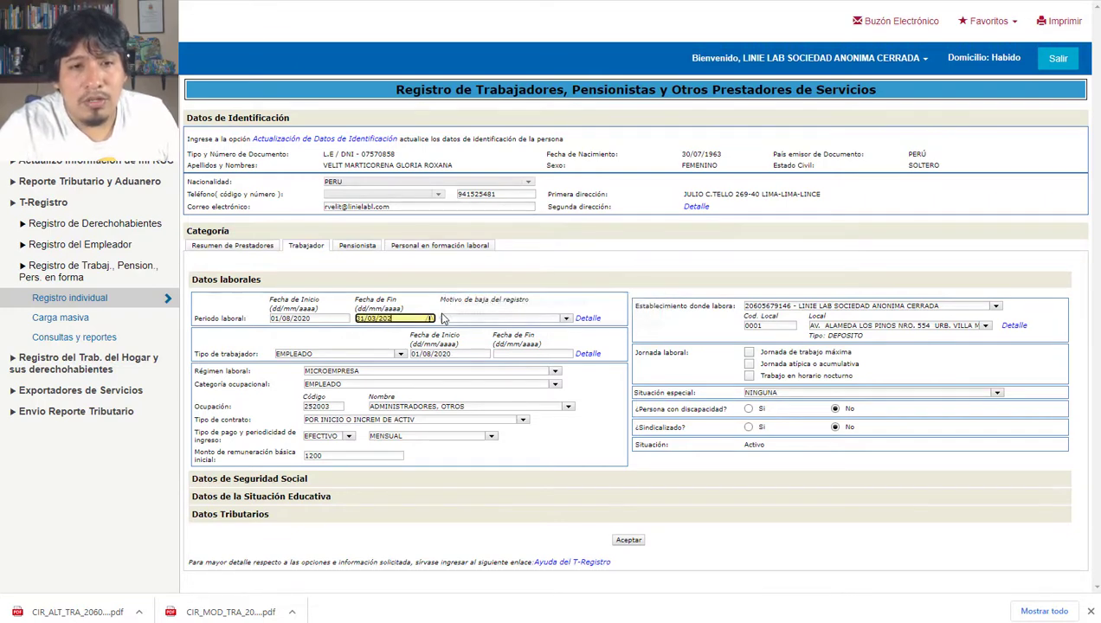
text(1)
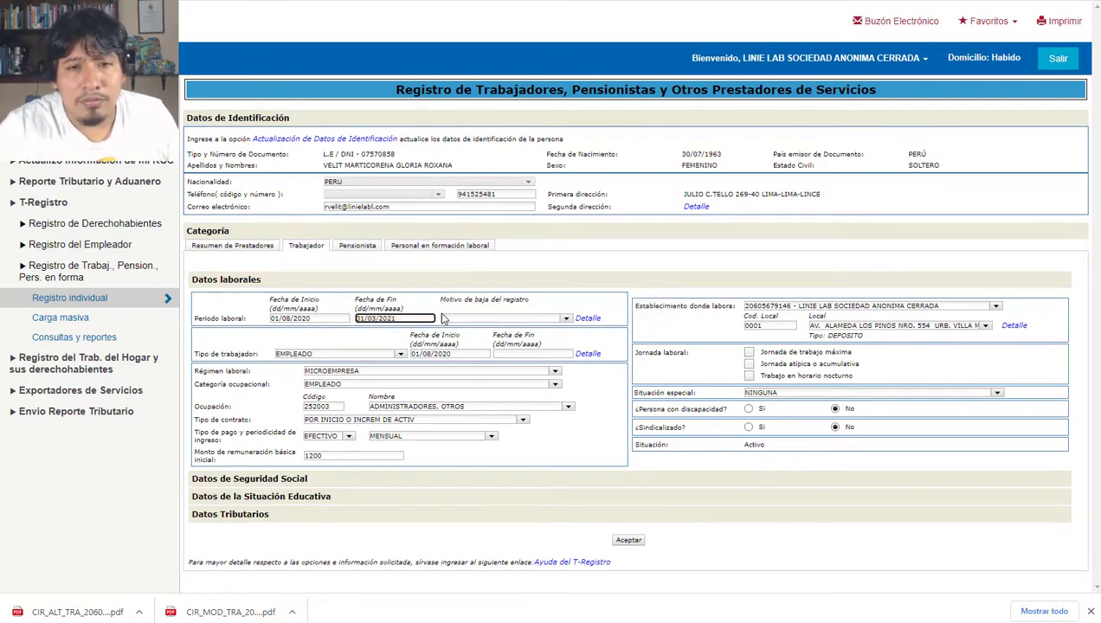
key(Tab)
click(565, 320)
click(558, 331)
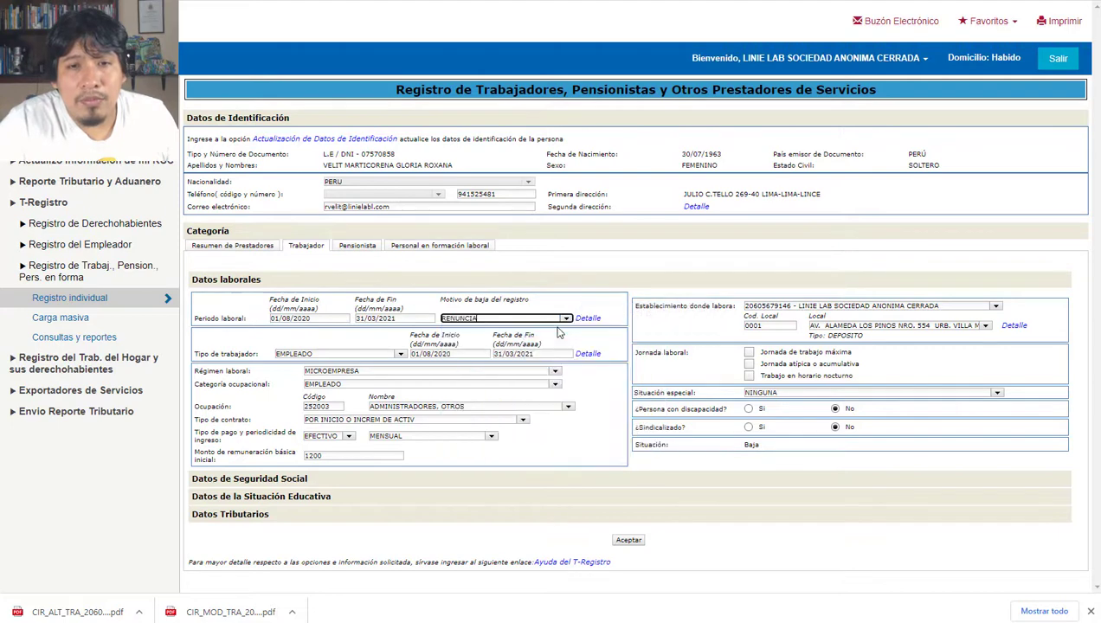
Accept and save the first worker's termination, and download its CIR certificate
click(628, 539)
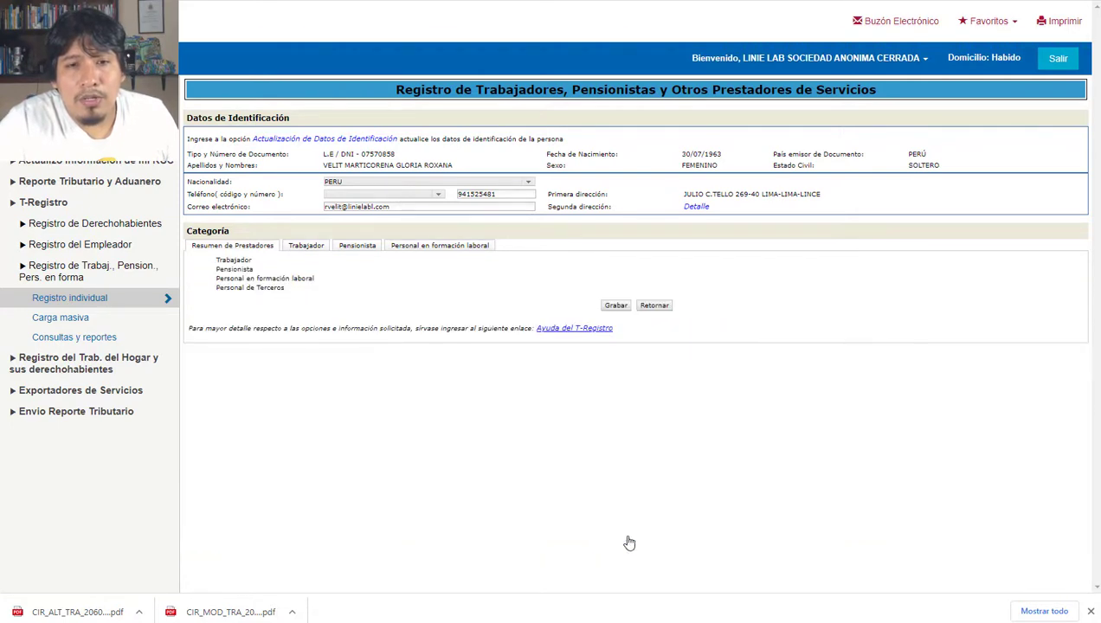
click(614, 309)
click(623, 352)
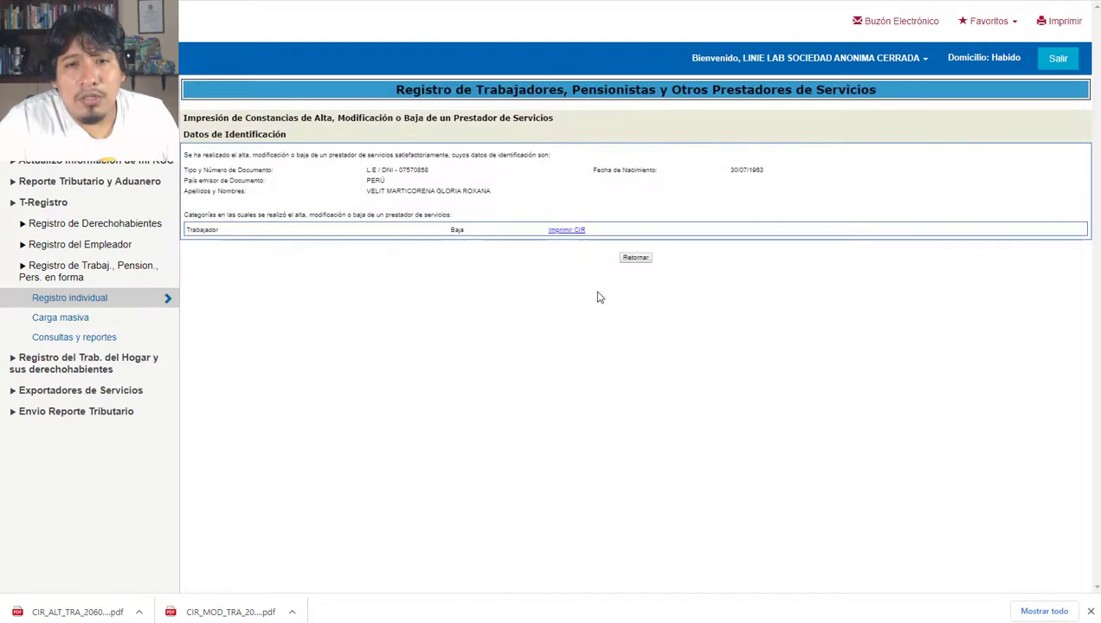
click(577, 232)
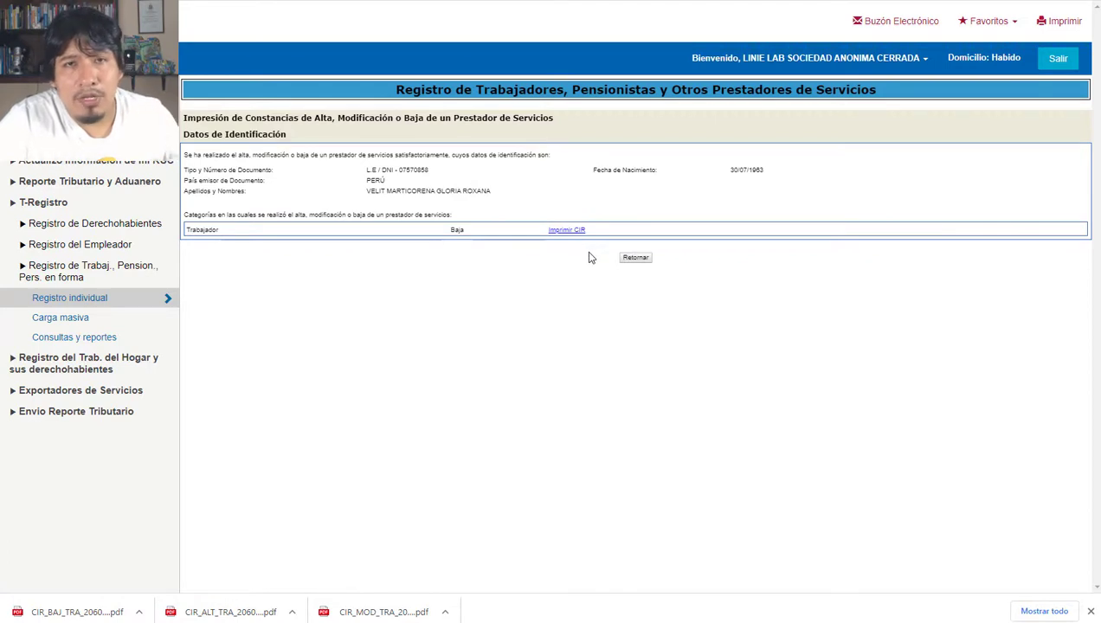
Edit the remaining active worker's employment period with end date 31/03/2021 and termination reason RENUNCIA
click(646, 261)
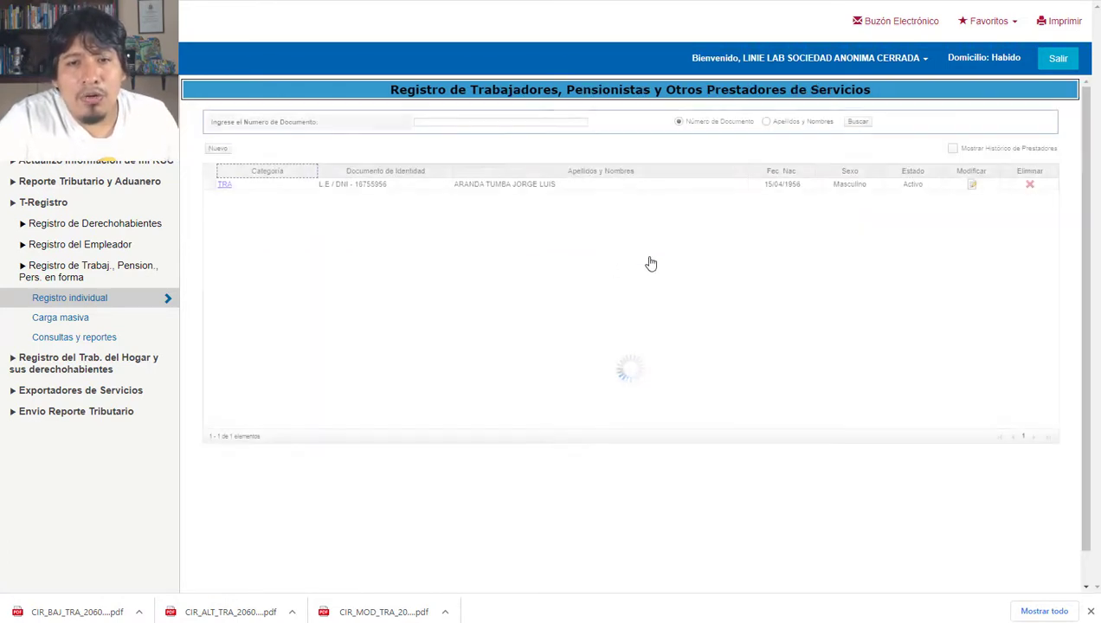
click(973, 187)
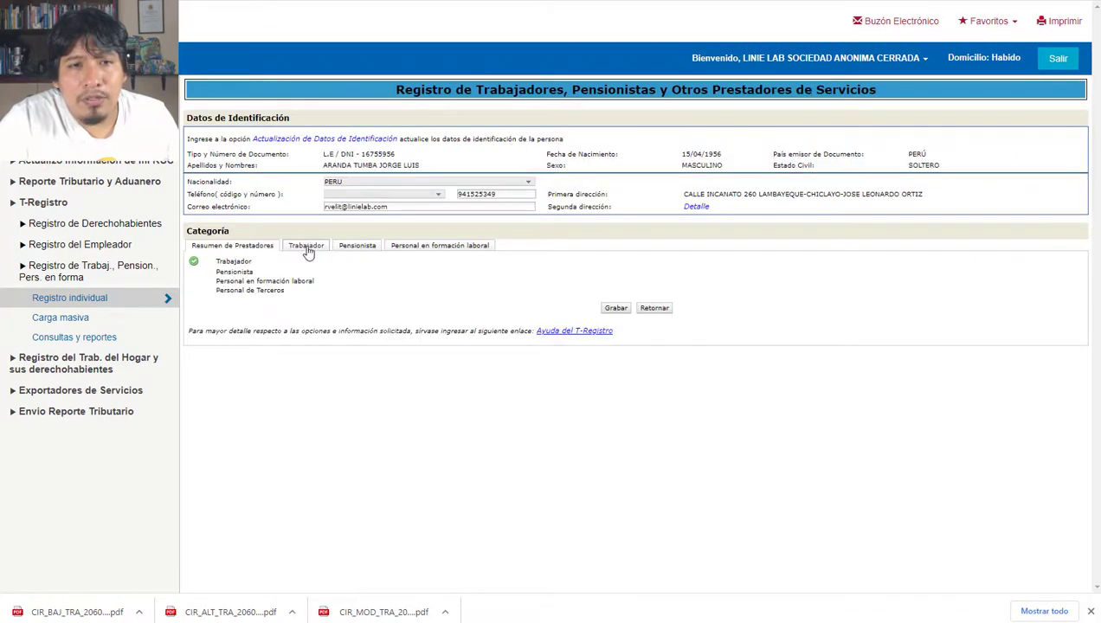
click(306, 247)
click(375, 318)
text(01)
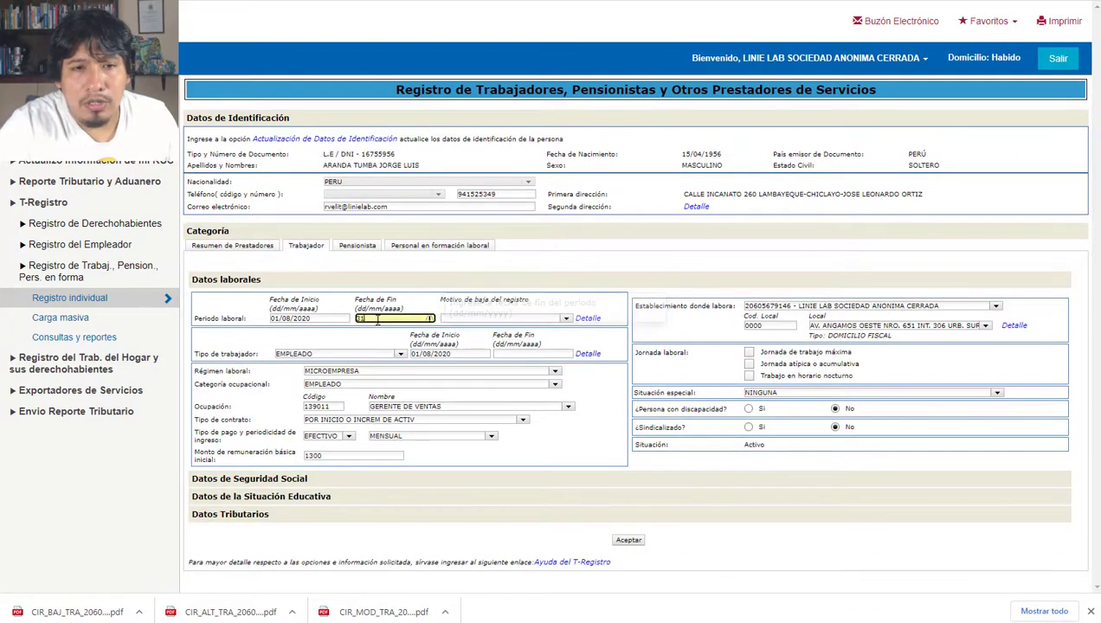
text(/03/20)
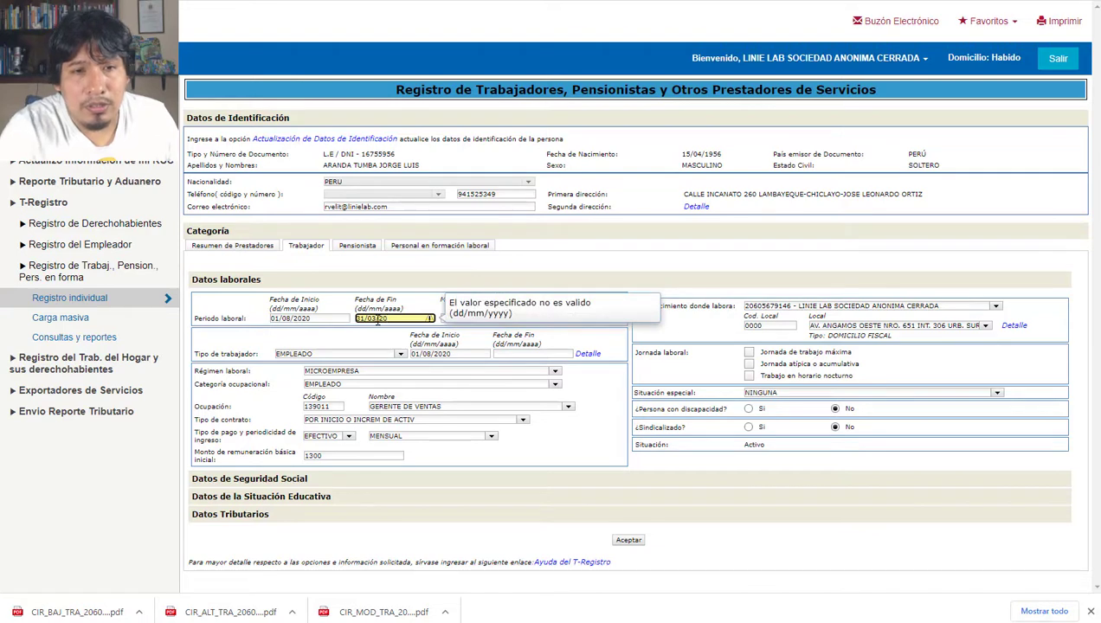
text(21)
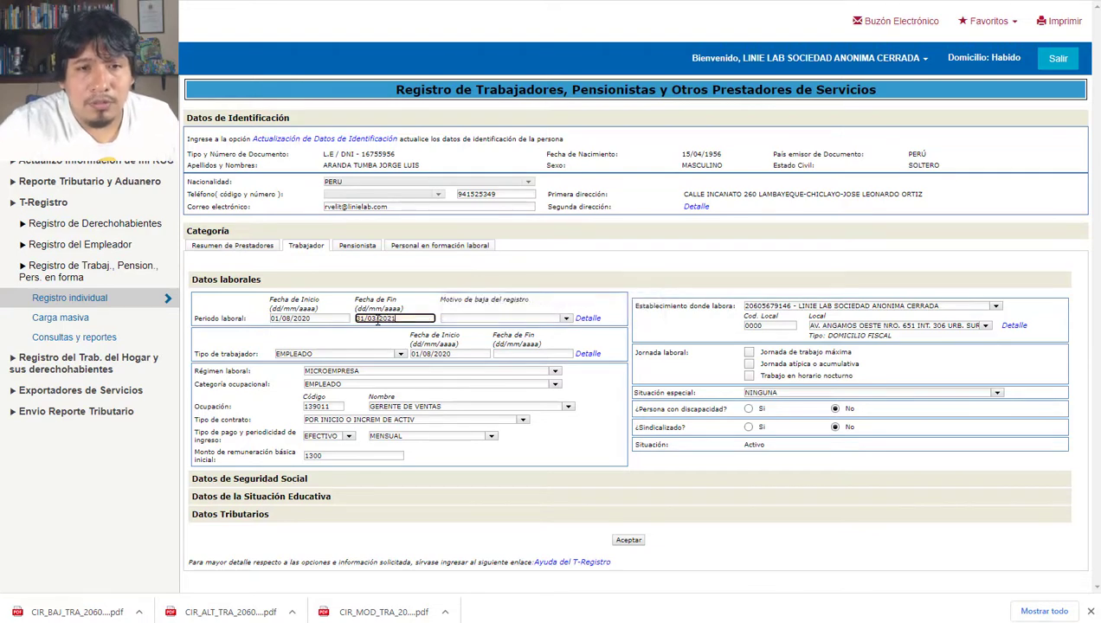
click(568, 319)
click(569, 321)
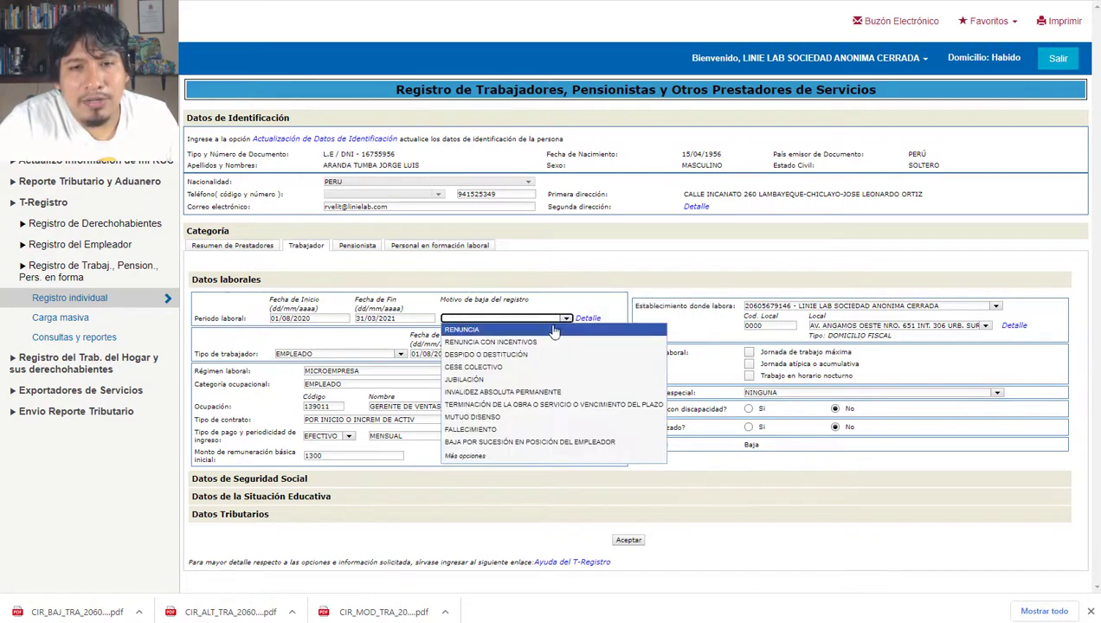
click(555, 332)
Accept and save the second worker's termination, and download the corresponding CIR certificate
click(628, 542)
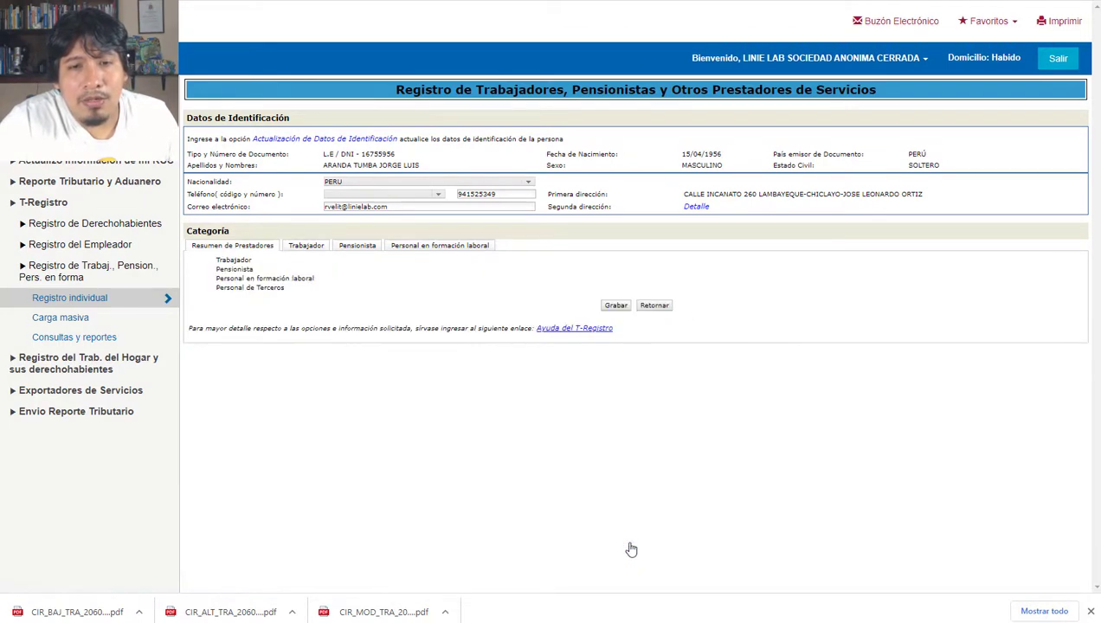
click(616, 306)
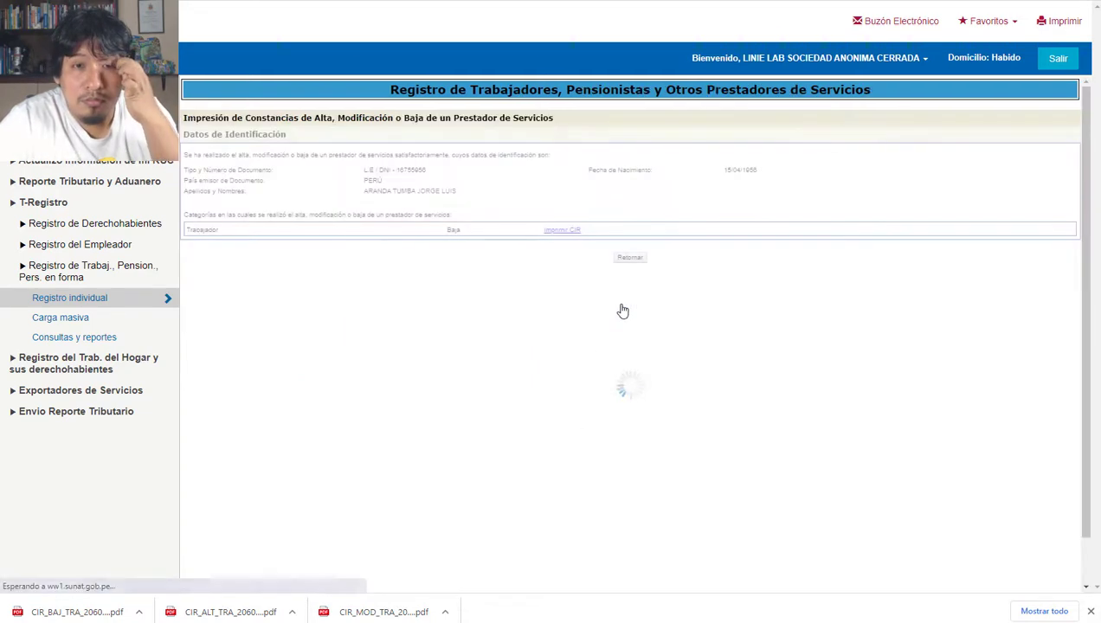
click(636, 354)
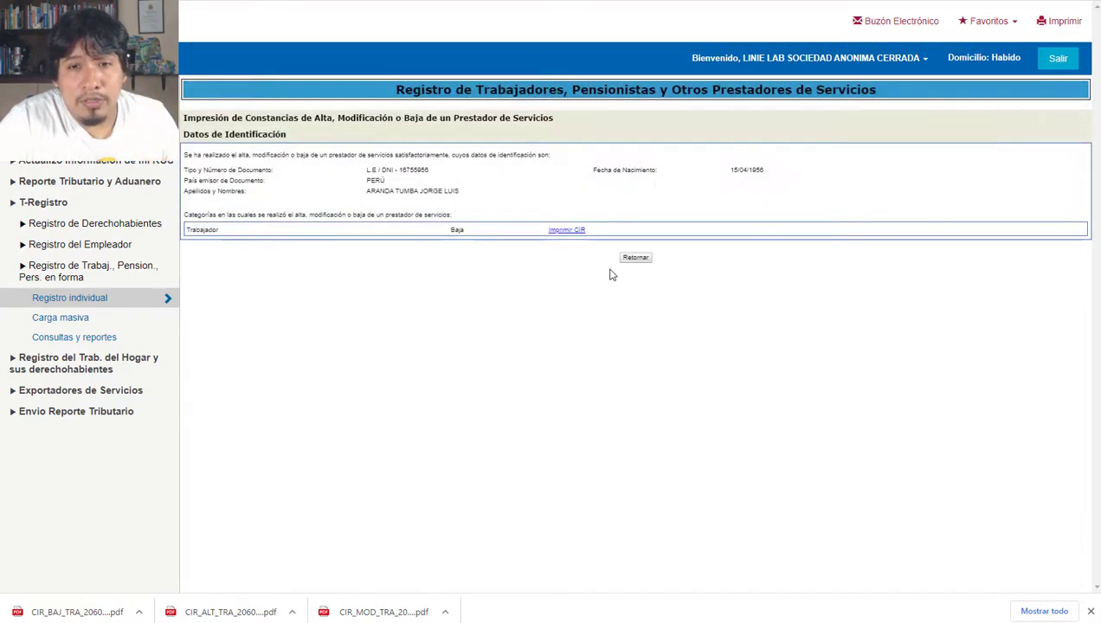
click(570, 232)
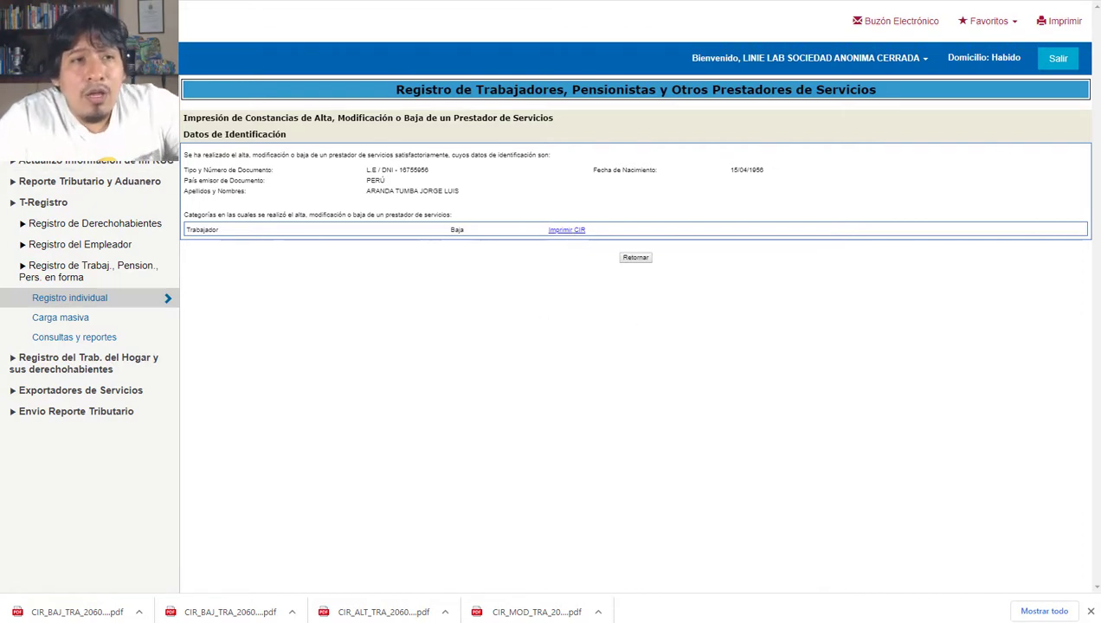
Open the company's Ficha RUC from Mis Datos del RUC and expand its Registro de Tributos Afectos section
click(78, 26)
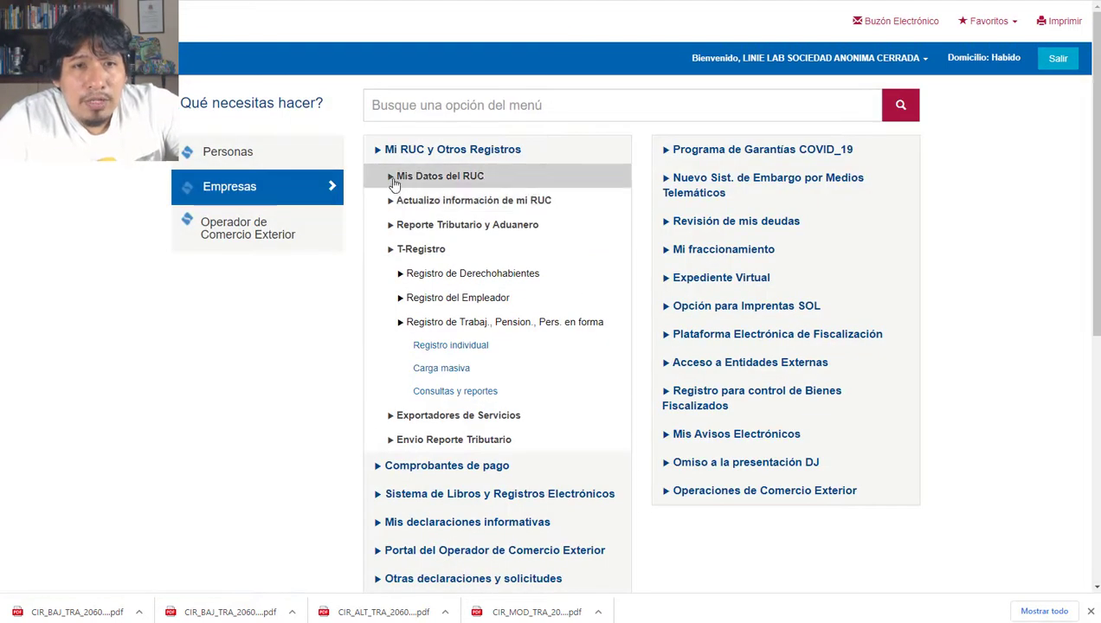
click(394, 179)
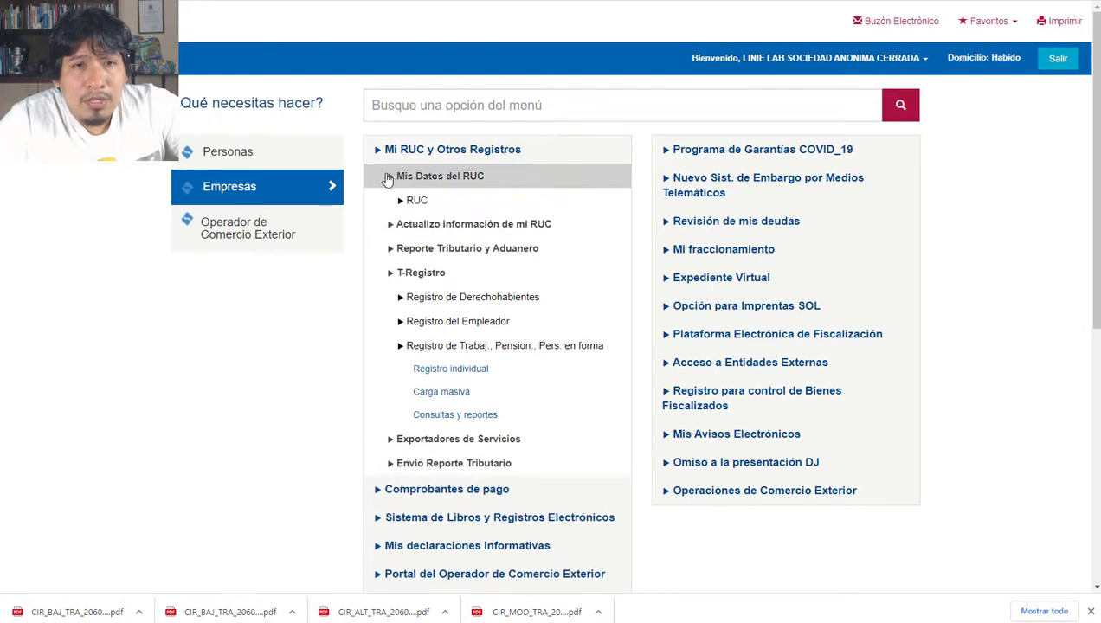
click(396, 202)
click(417, 226)
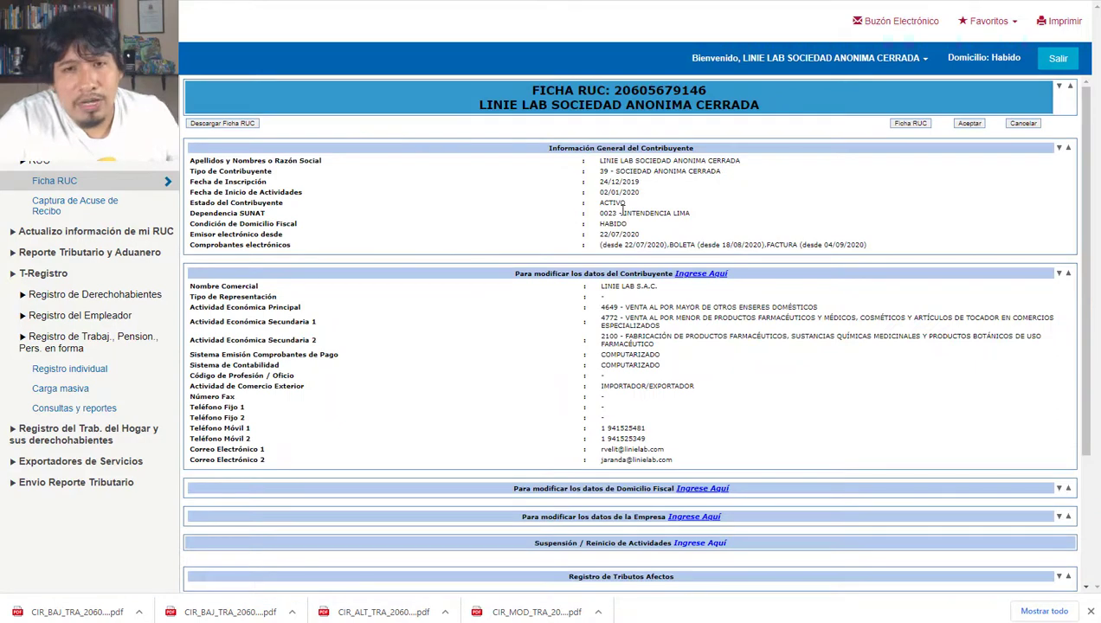
scroll(683, 378, down, 3)
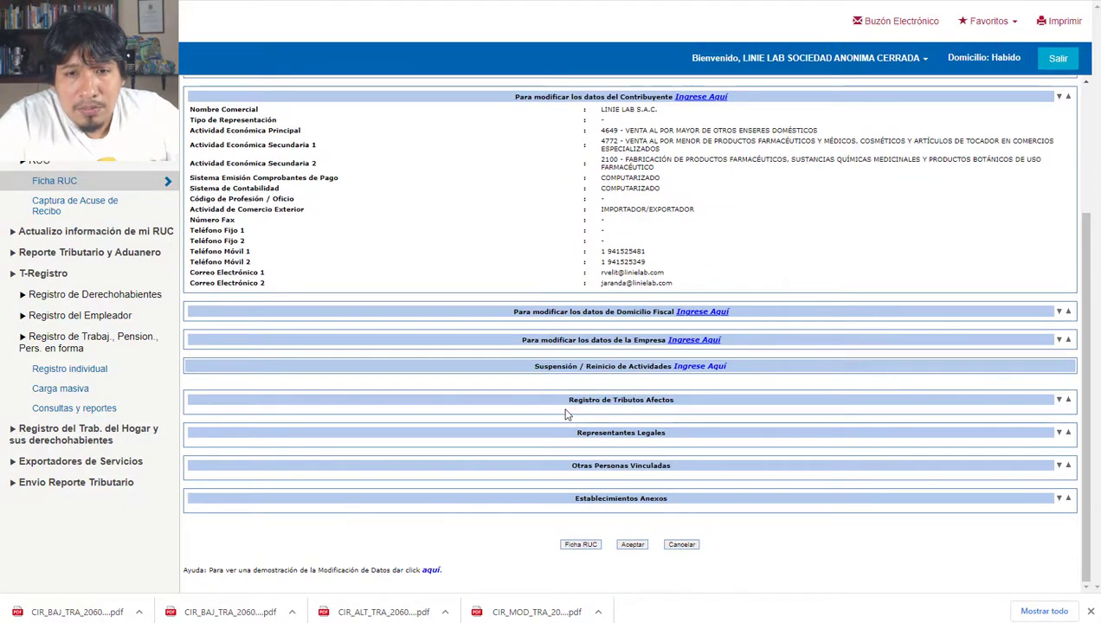
click(1063, 403)
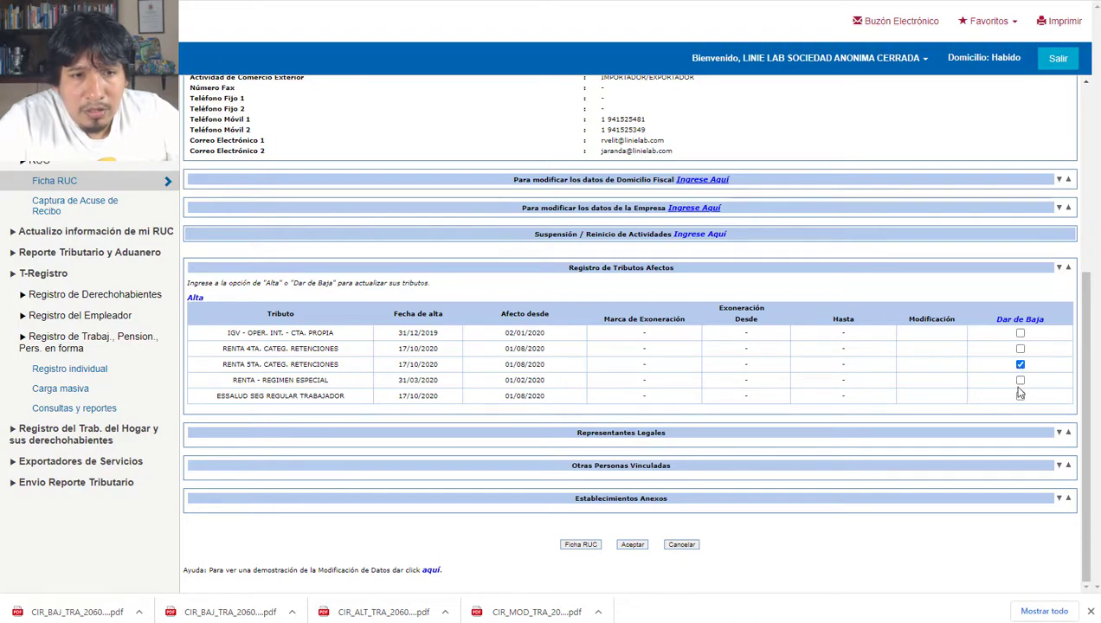
Mark only RENTA 5TA. CATEG. RETENCIONES and ESSALUD SEG REGULAR TRABAJADOR for removal and open the Baja de Tributos form
click(1019, 397)
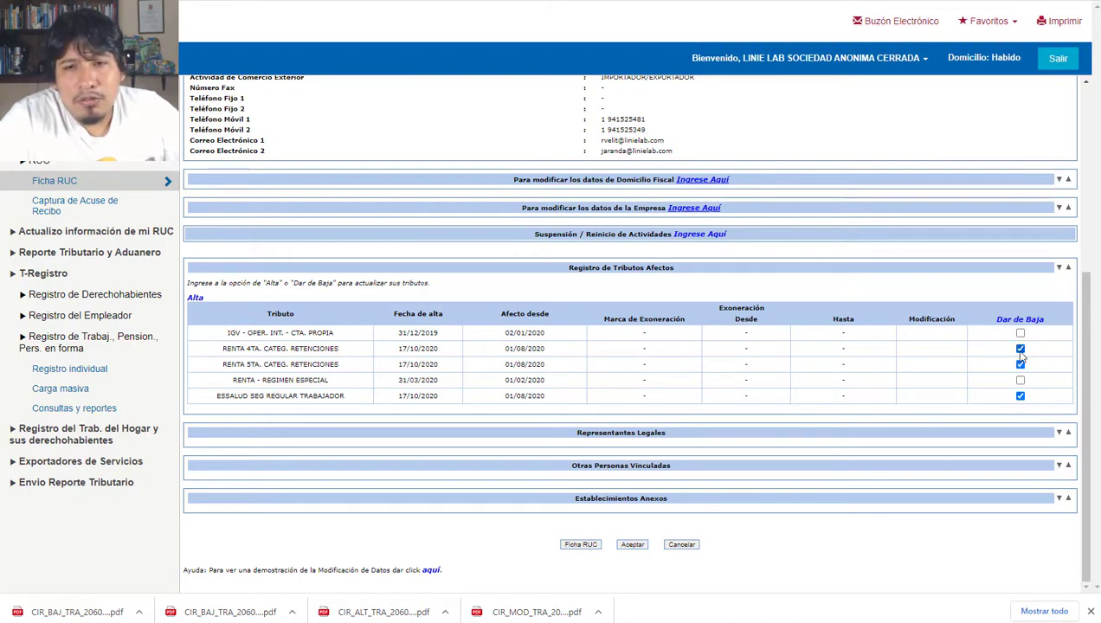
click(1021, 349)
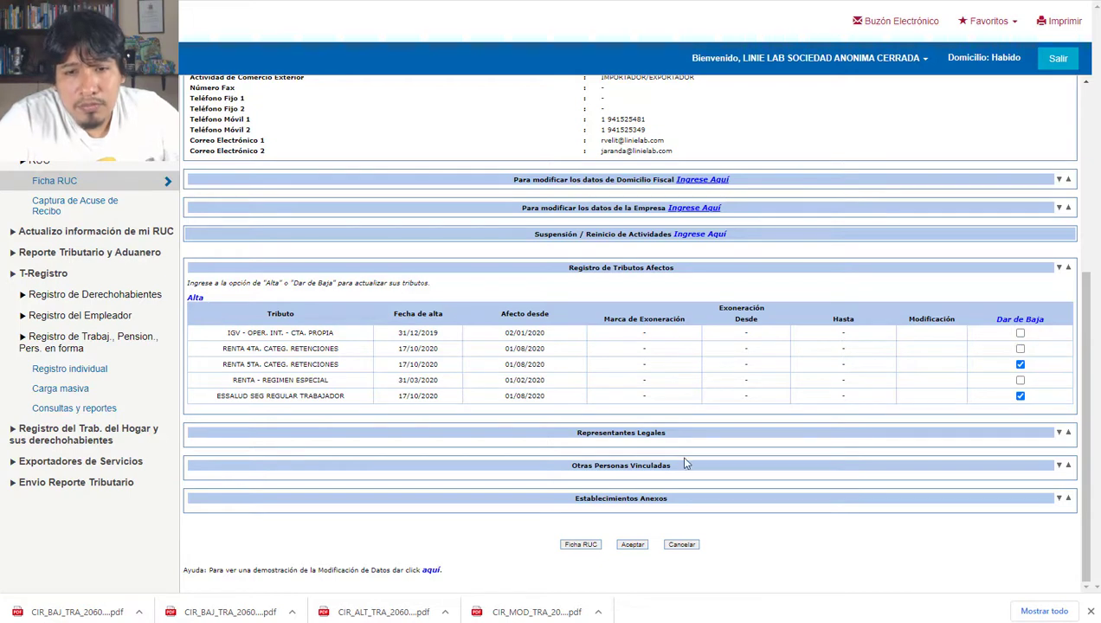
click(1021, 322)
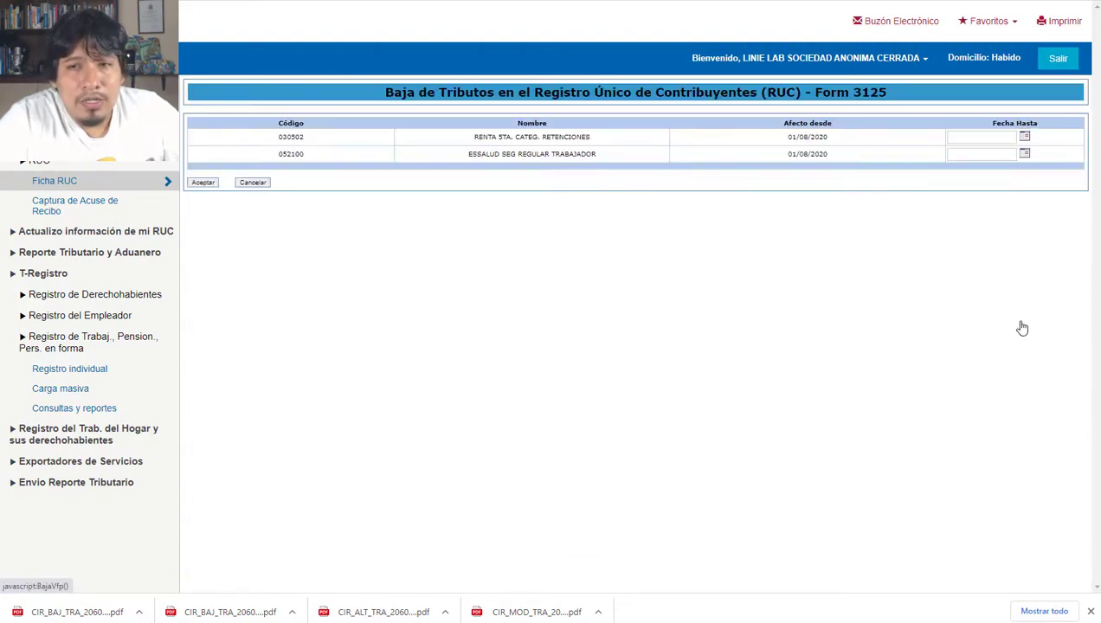
Set the Fecha Hasta of RENTA 5TA. CATEG. RETENCIONES to 31/03/2021
click(1024, 137)
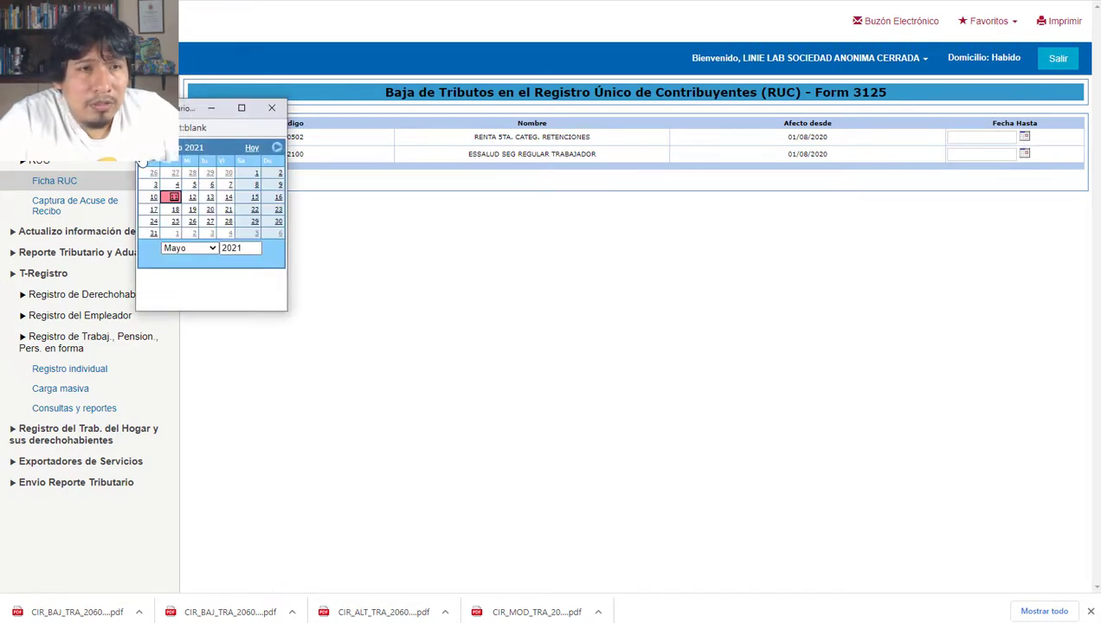
click(144, 148)
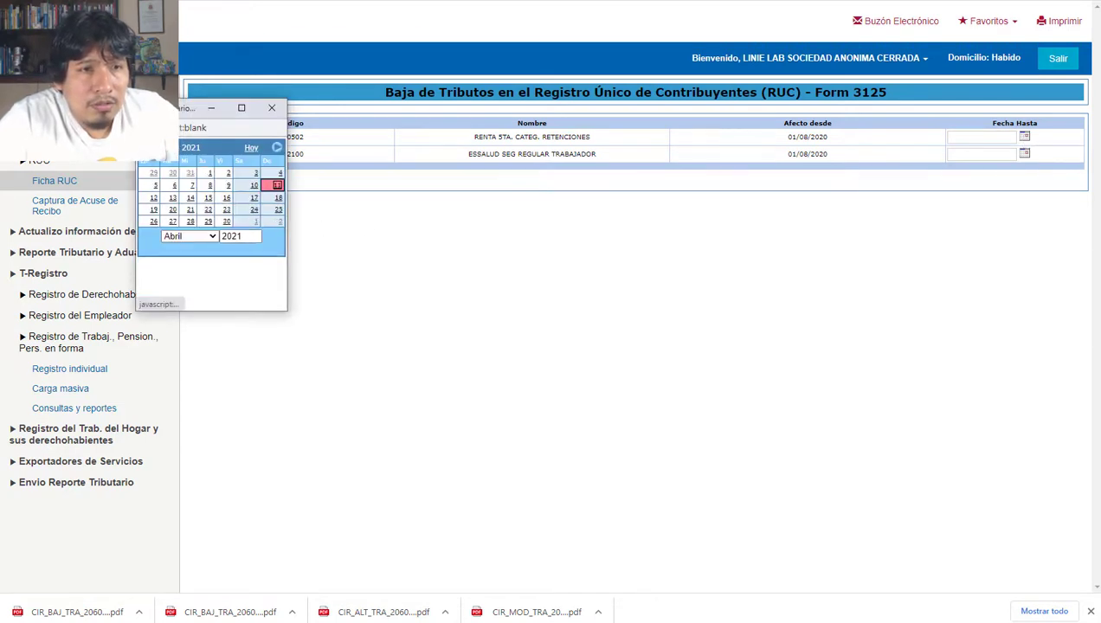
click(190, 173)
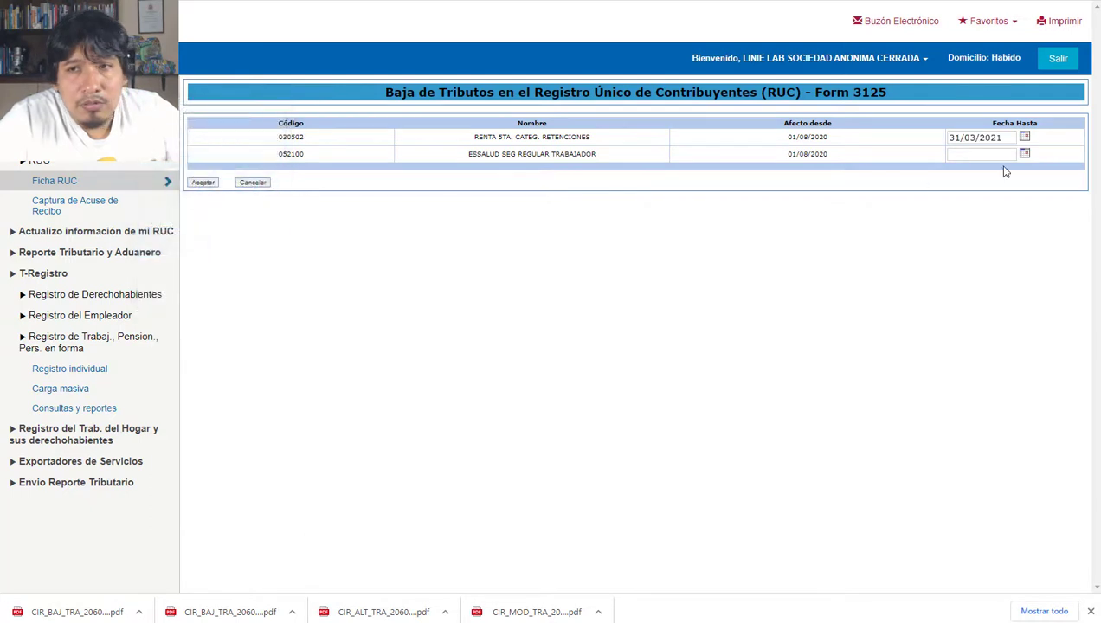
Set the Fecha Hasta of ESSALUD SEG REGULAR TRABAJADOR to 31/03/2021 in the Baja de Tributos form
click(1024, 155)
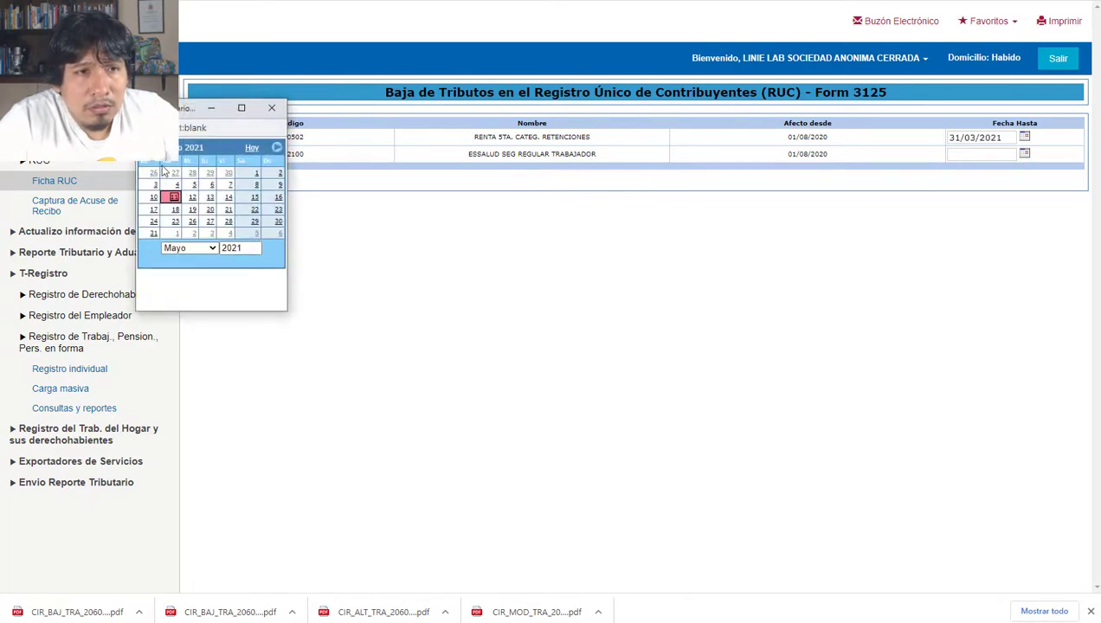
click(145, 148)
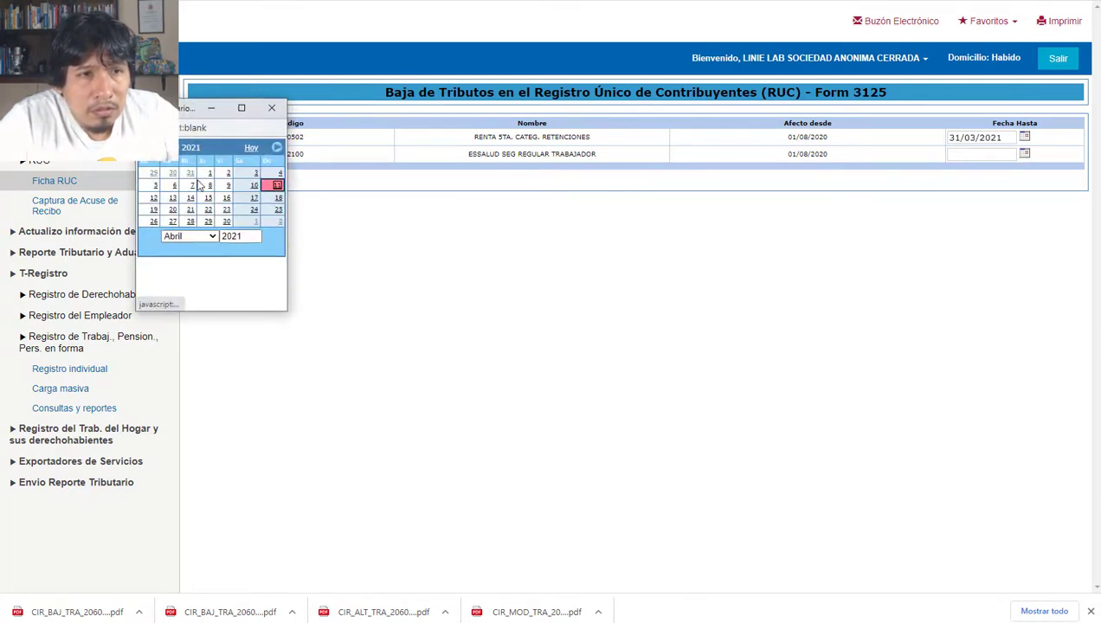
click(191, 174)
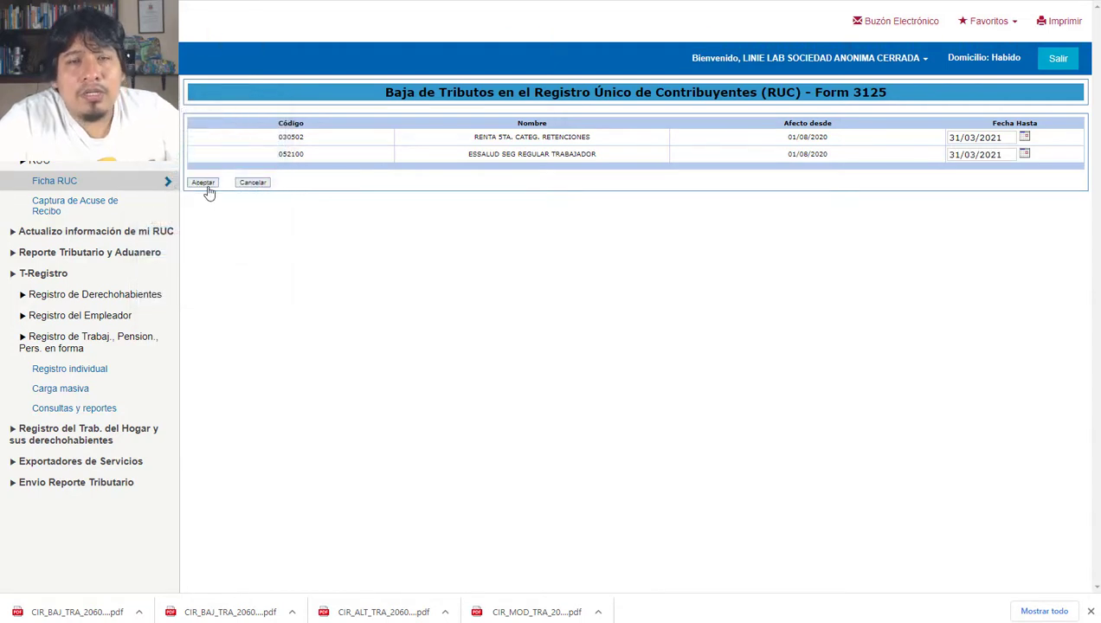
Accept the Baja de Tributos form and its list of modified fields, and submit the changes to the Ficha RUC
click(205, 184)
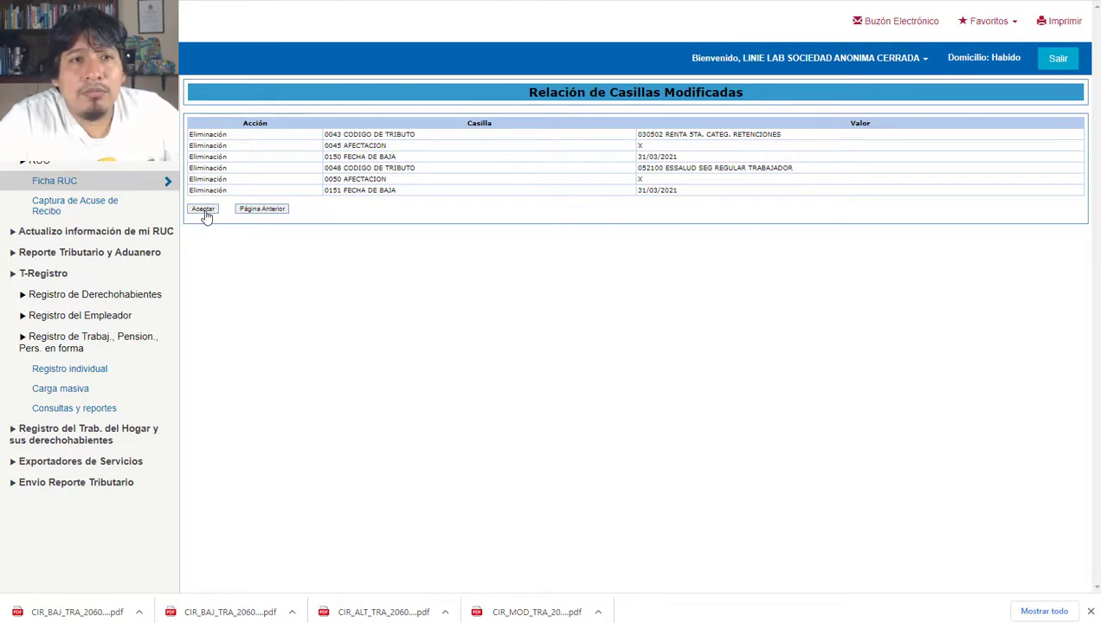
click(204, 210)
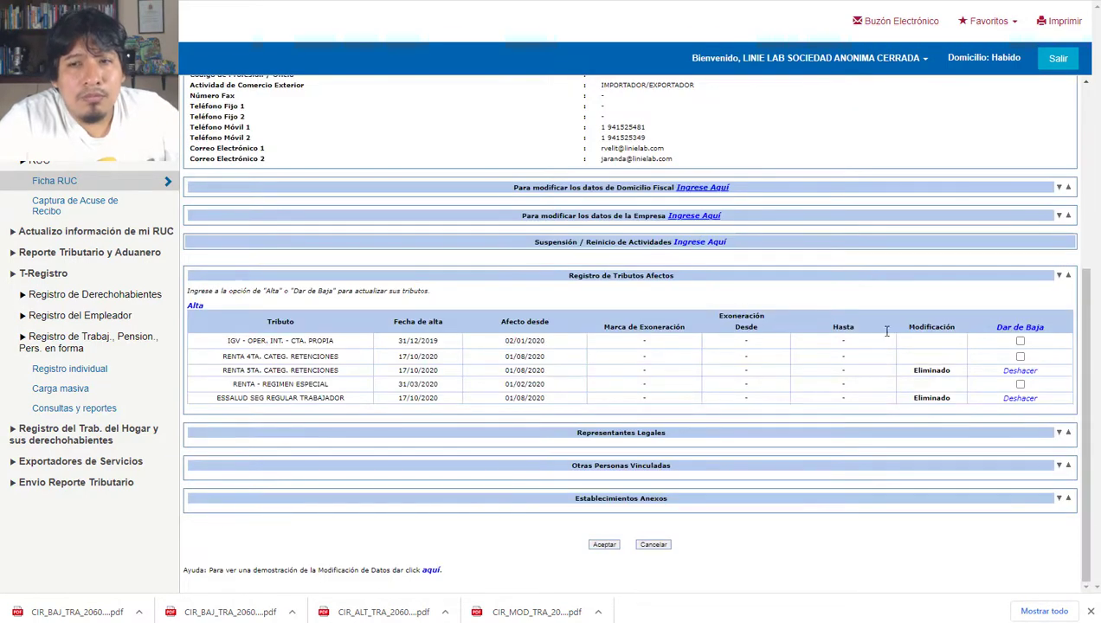
click(603, 545)
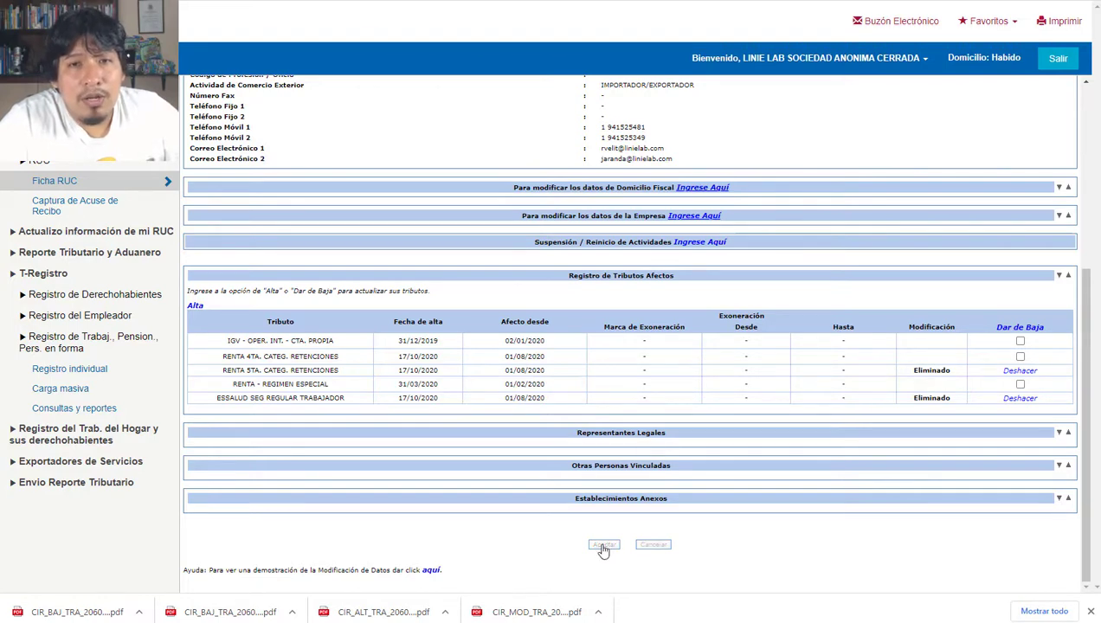
Review the Comprobante de Información Registrada, checking its Registro de Tributos Afectos and its general company data
scroll(591, 372, down, 1)
scroll(592, 372, down, 10)
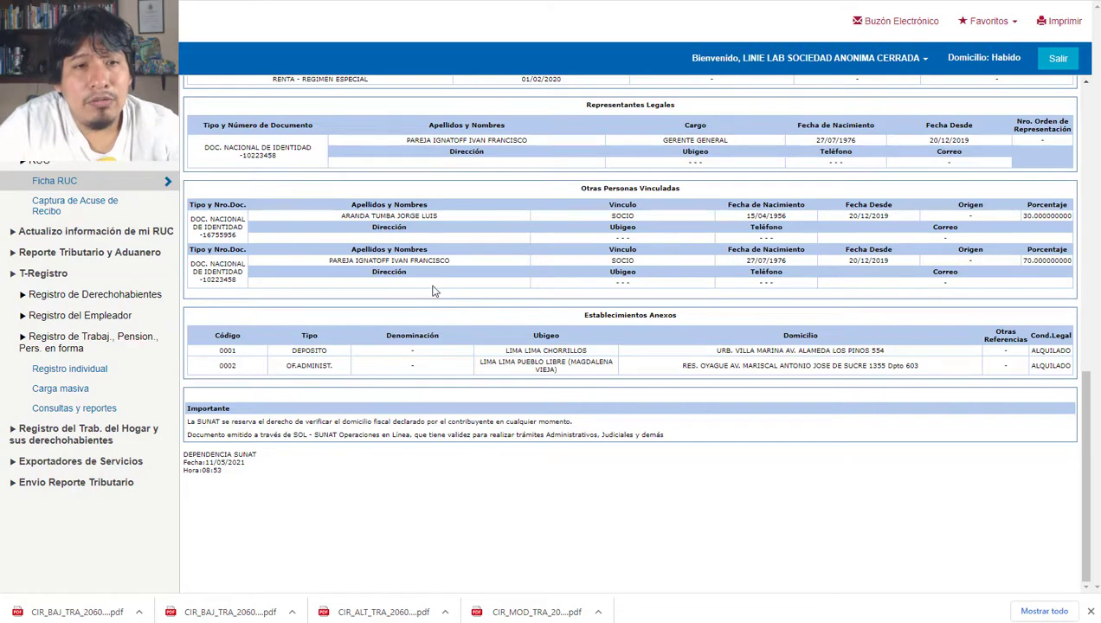
scroll(433, 291, up, 3)
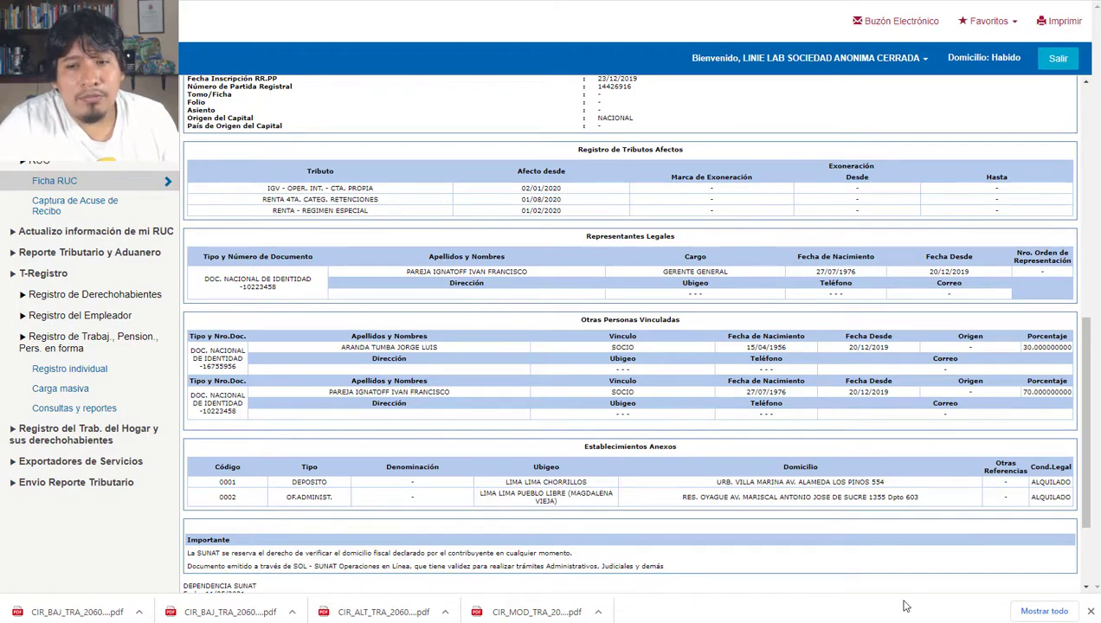
scroll(1039, 578, up, 15)
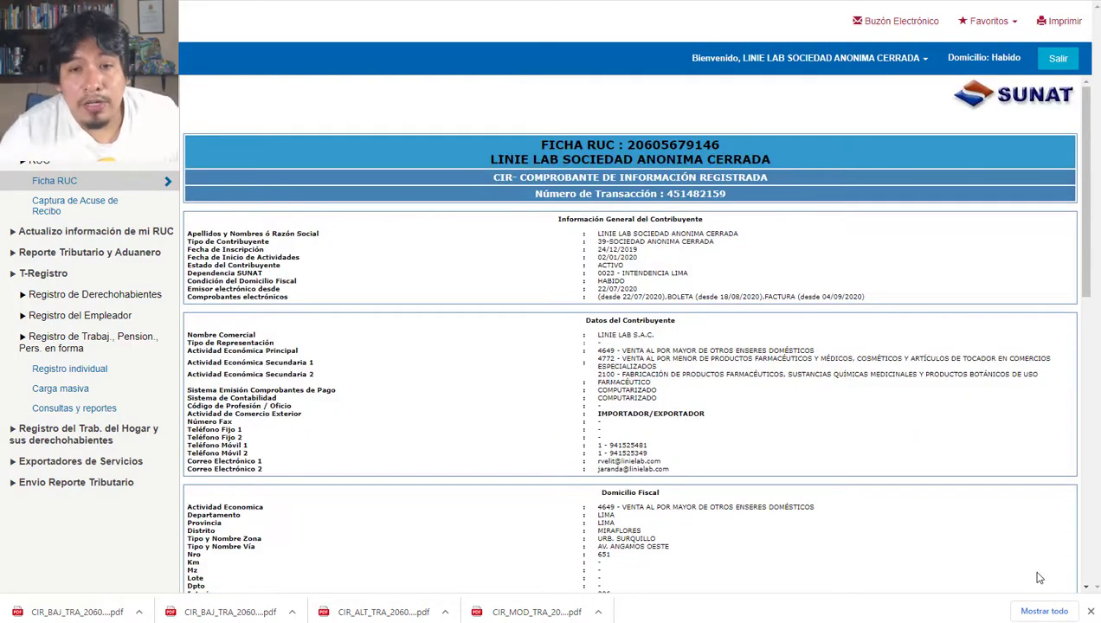
scroll(945, 305, down, 10)
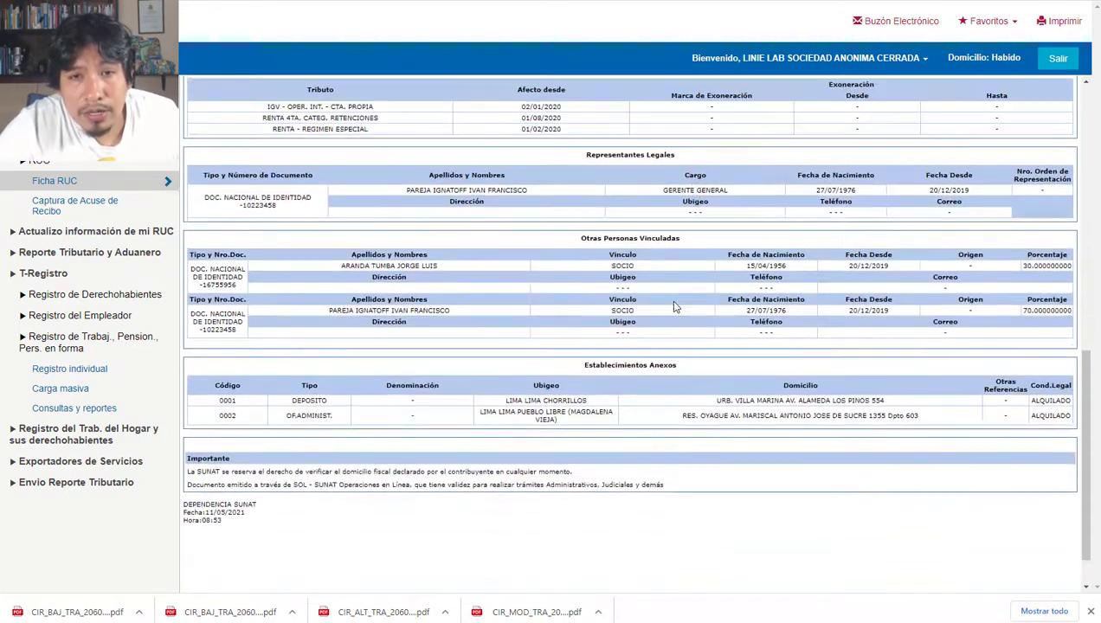
scroll(519, 363, up, 5)
scroll(519, 363, down, 5)
scroll(523, 354, up, 10)
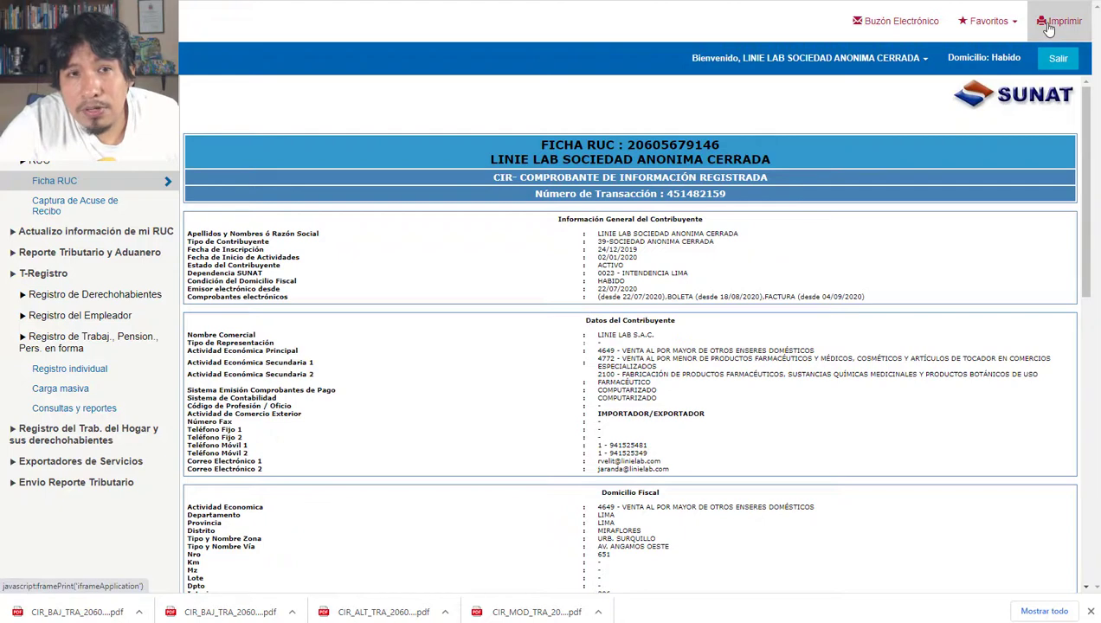
Reopen the company's Ficha RUC and download its electronic report as a PDF
click(73, 205)
click(40, 184)
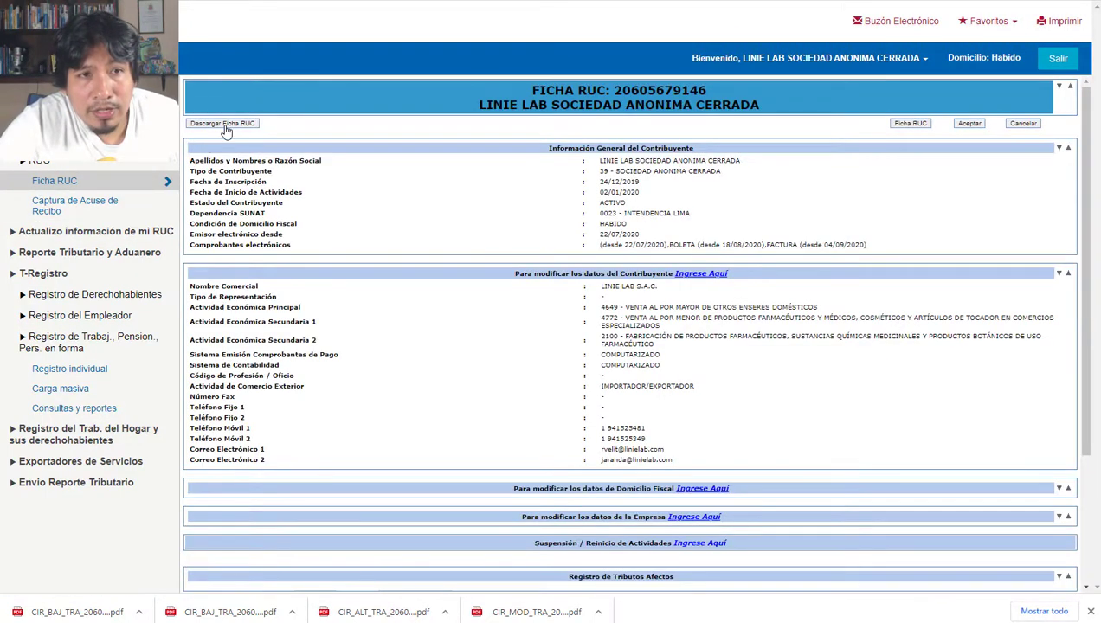
click(223, 125)
click(547, 344)
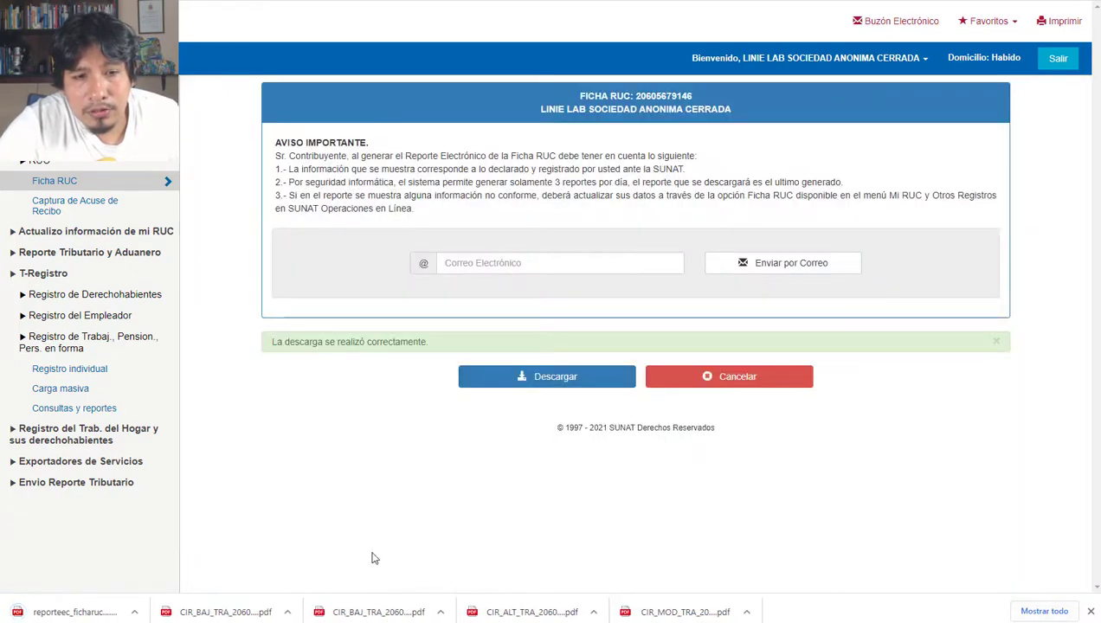
Open the downloaded Ficha RUC report and check the Registro de Tributos Afectos table on page 2
click(95, 611)
scroll(520, 329, down, 4)
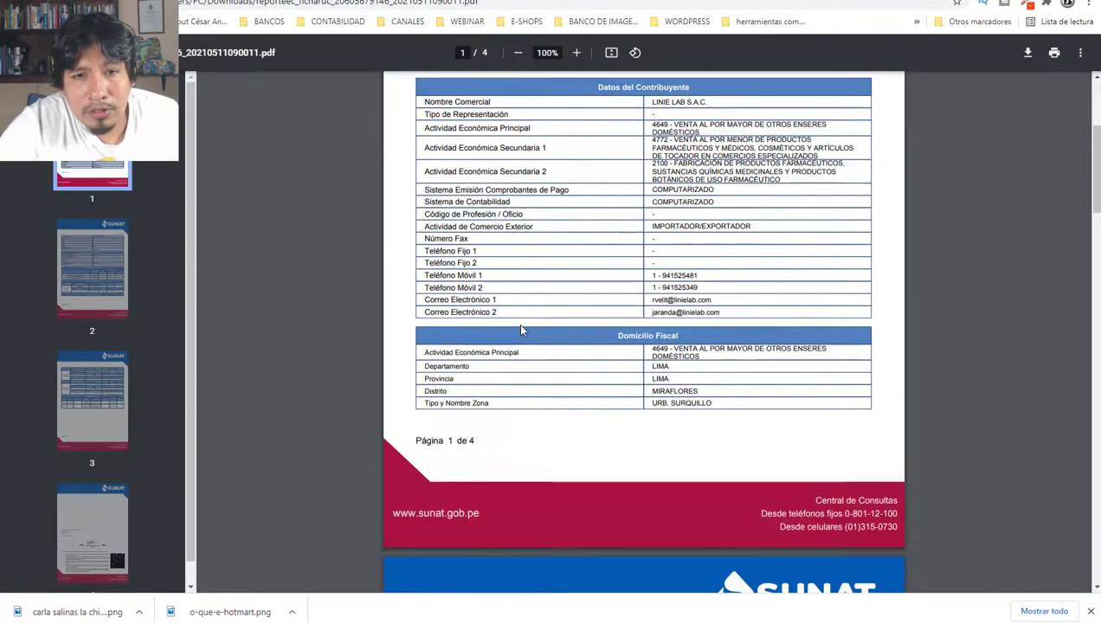
scroll(520, 328, down, 10)
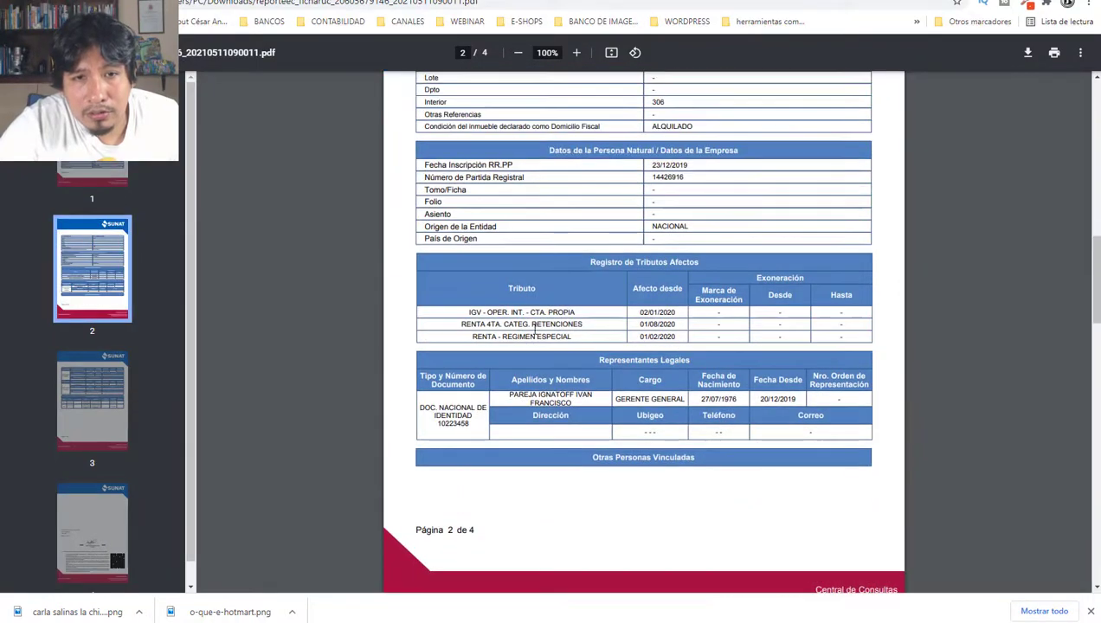